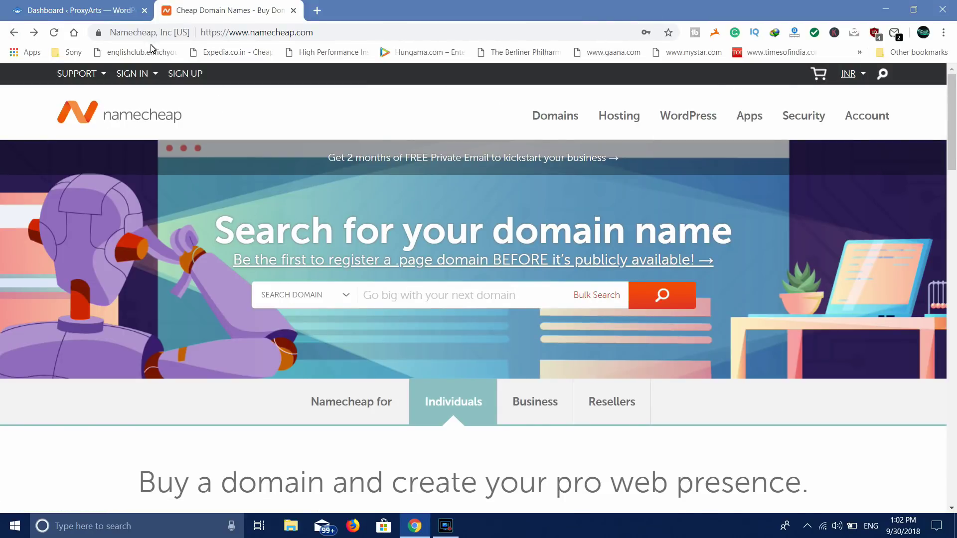
Step: Try signing in to Namecheap with the saved login from Chrome's autofill
mouse_move(151, 75)
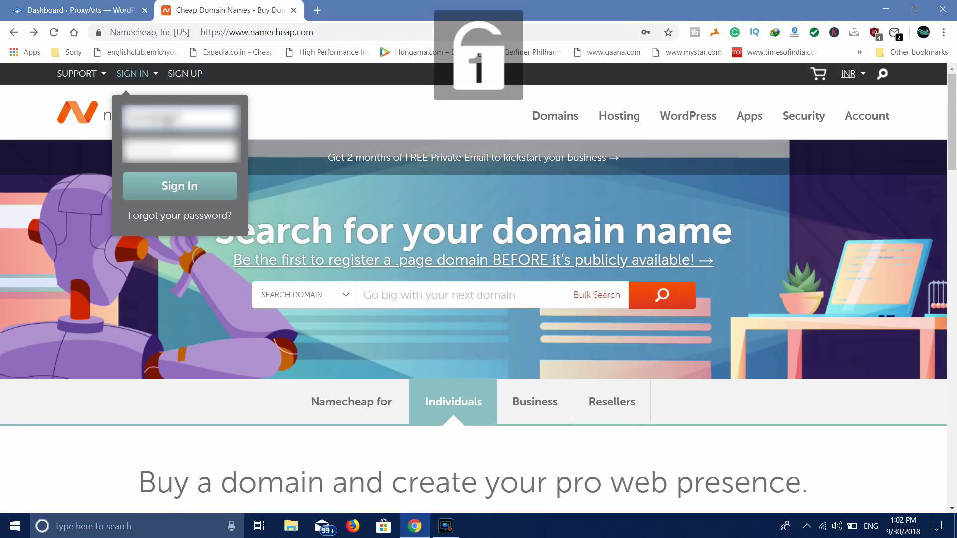
left_click(172, 151)
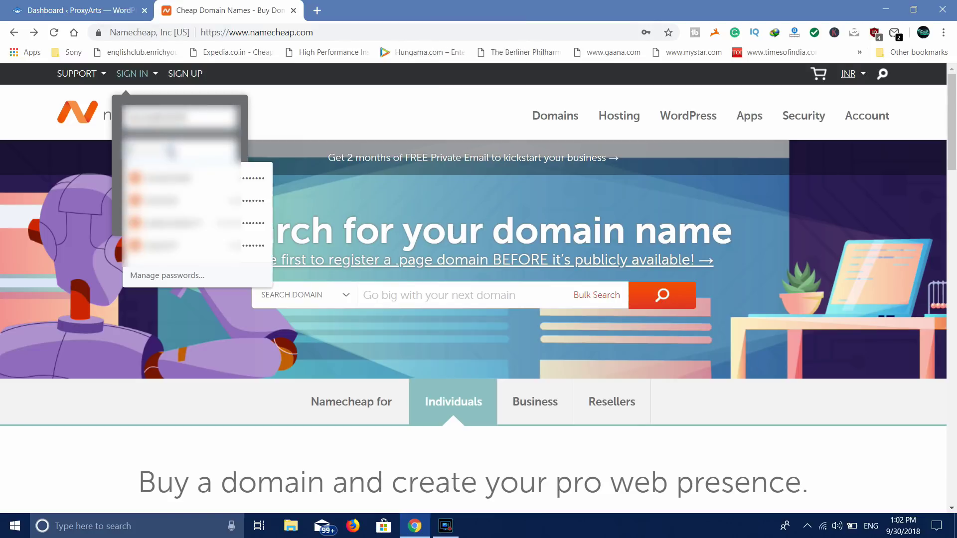
left_click(178, 182)
left_click(184, 192)
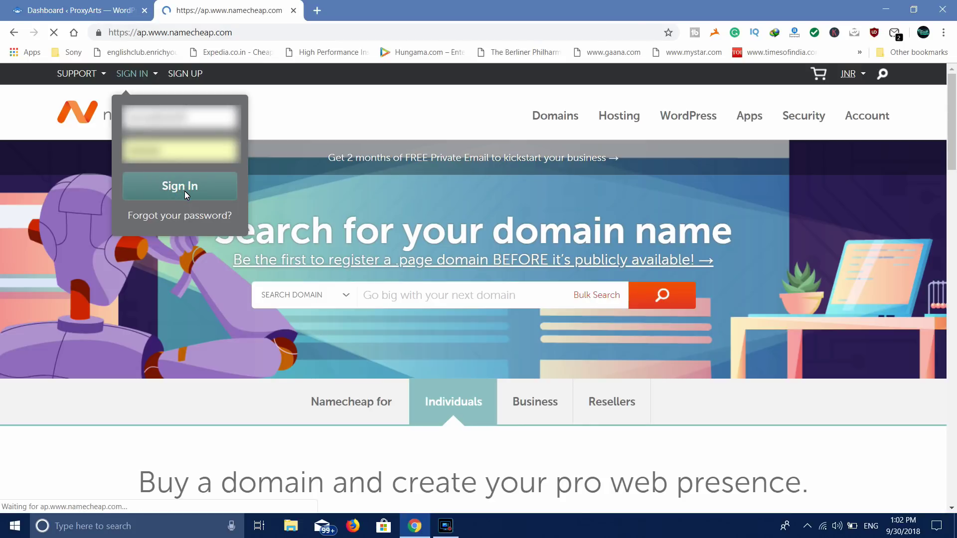
Step: Correct the username's last letter, refill the saved password, and sign in to Namecheap
left_click(165, 117)
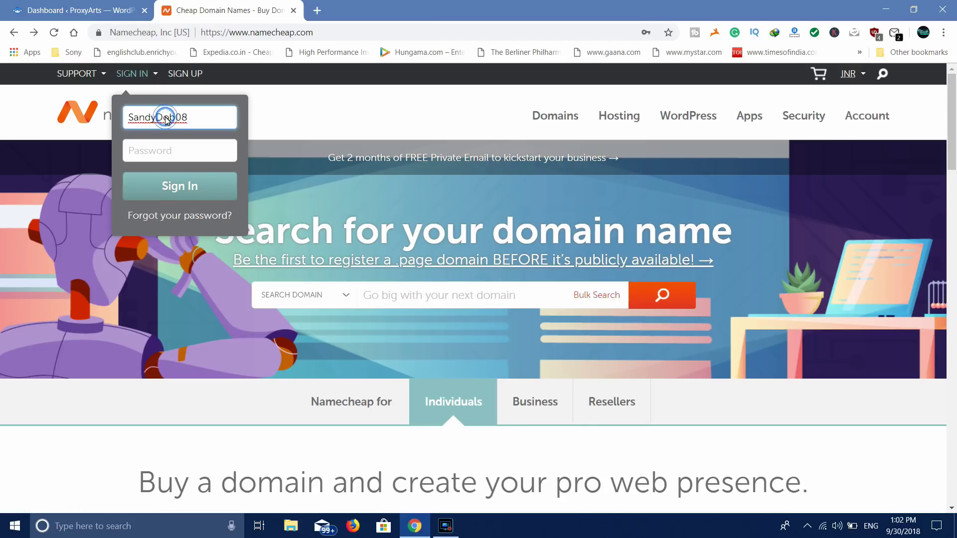
key("BackSpace")
key("Num_Lock")
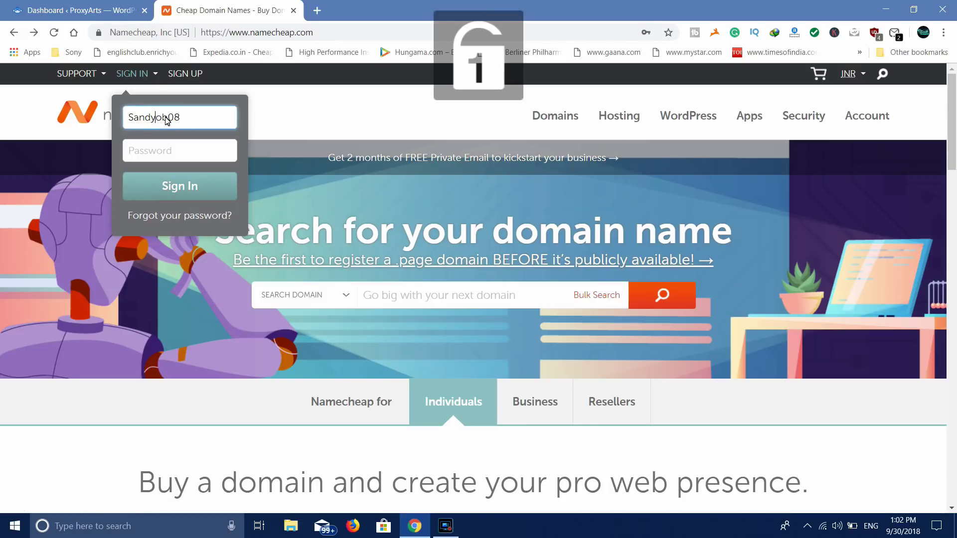
type("B")
left_click(171, 152)
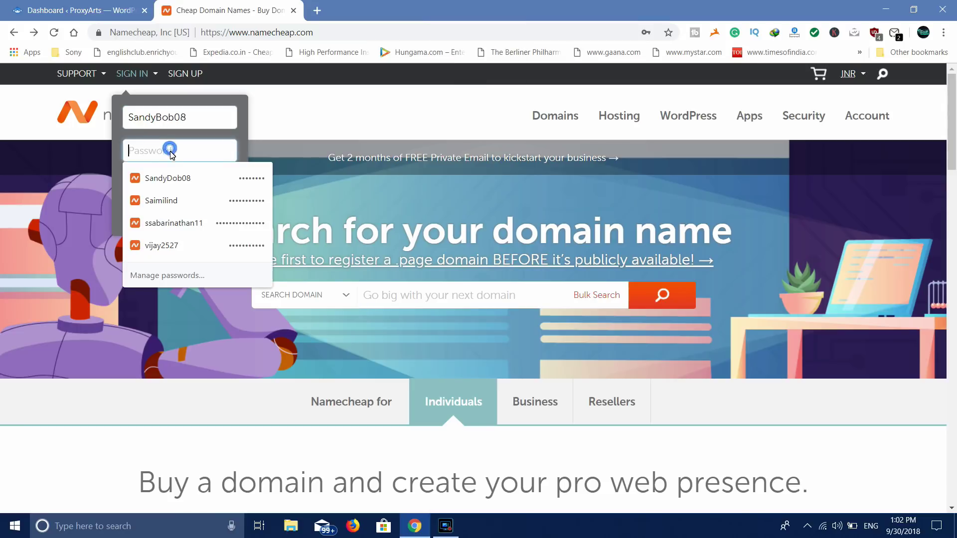
left_click(180, 184)
left_click(187, 195)
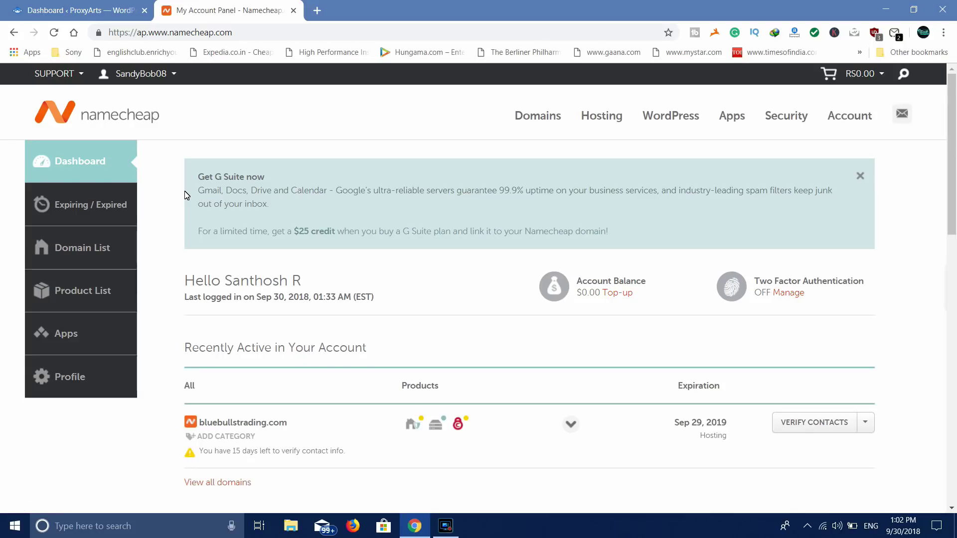
Step: Open bluebullstrading.com from the dashboard in a new tab
scroll(455, 287, "down", 3)
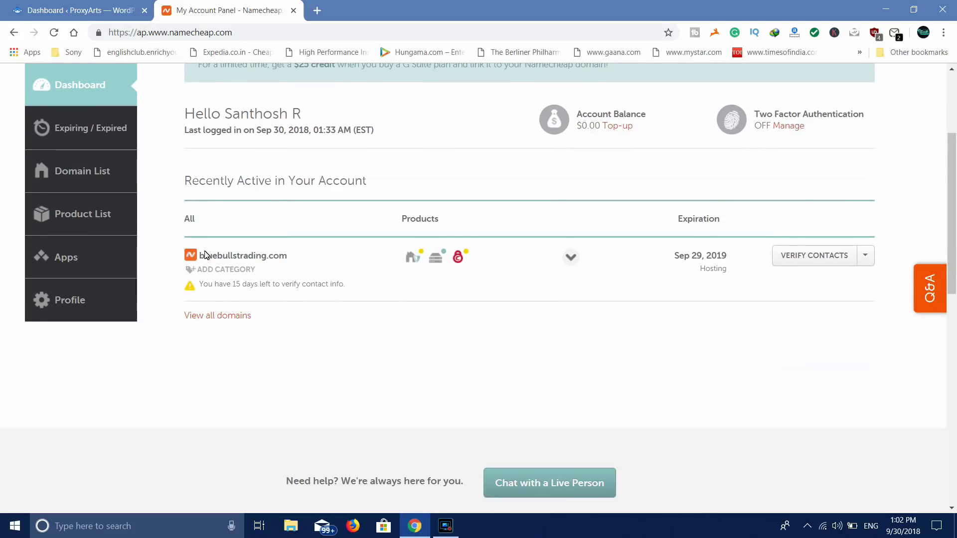
left_click_drag(202, 261, 288, 259)
right_click(288, 259)
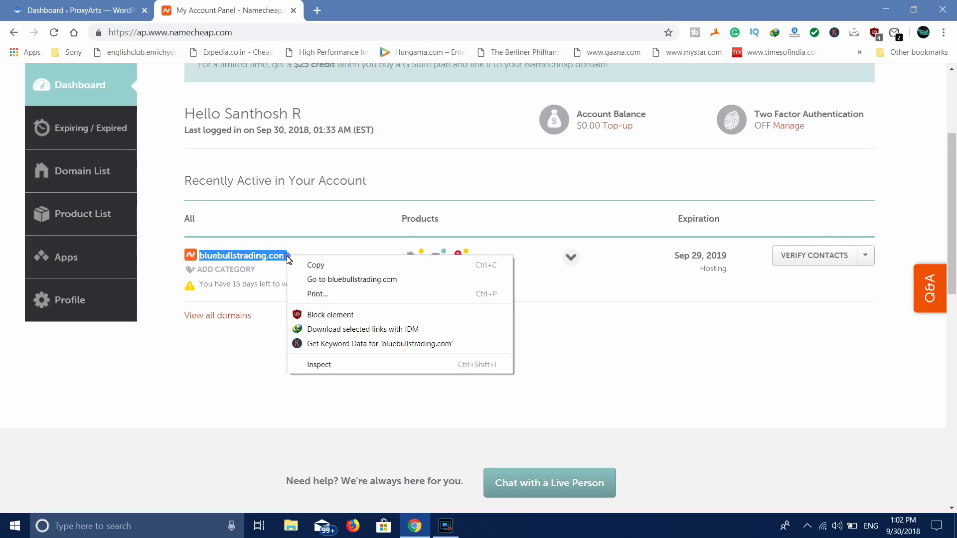
left_click(331, 279)
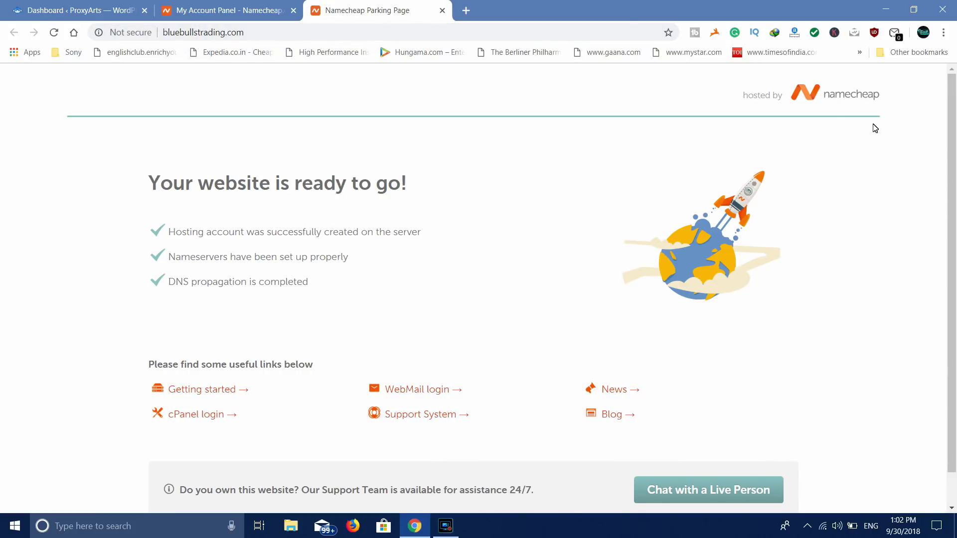
Step: Compare the 'Your website is ready to go!' parking page with the Namecheap dashboard
scroll(494, 241, "down", 1)
scroll(493, 241, "up", 1)
left_click(263, 10)
left_click(375, 316)
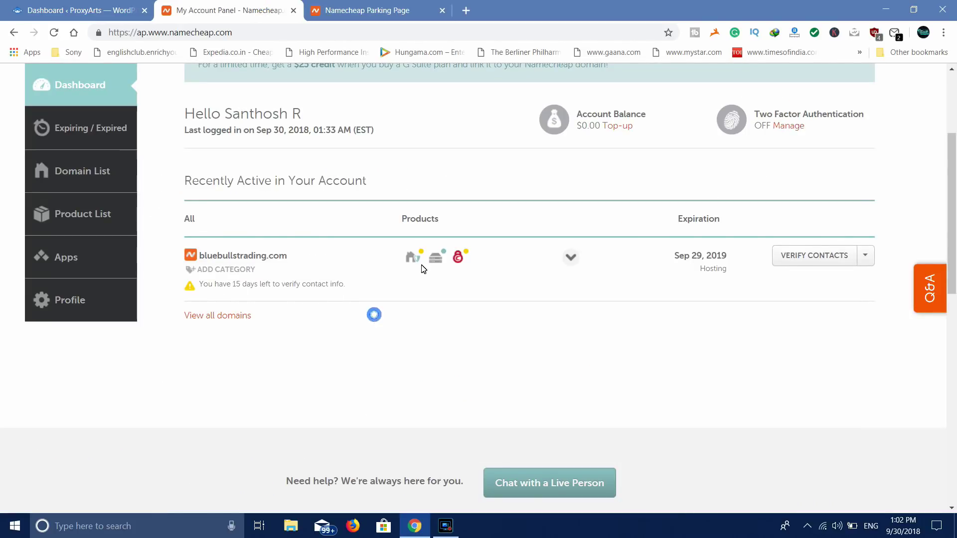
mouse_move(420, 260)
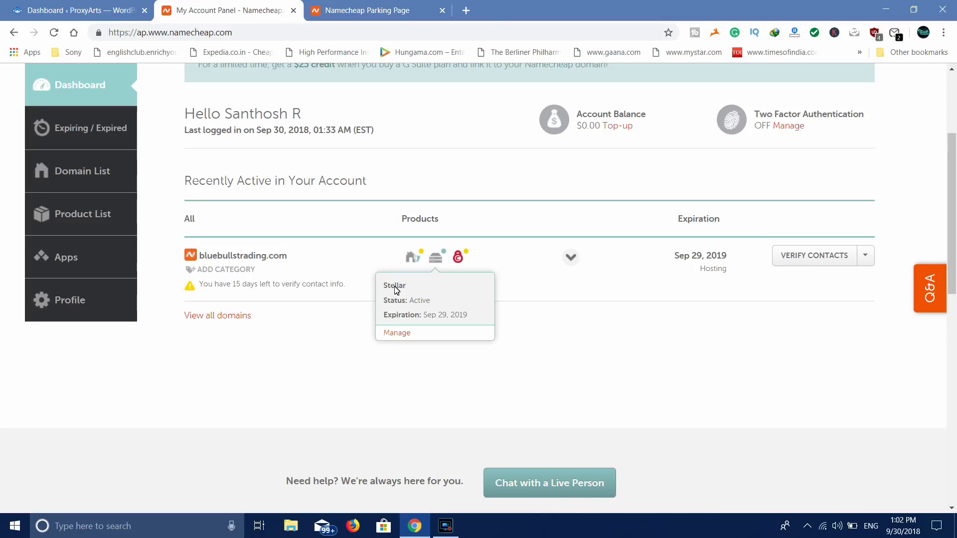
scroll(681, 373, "up", 3)
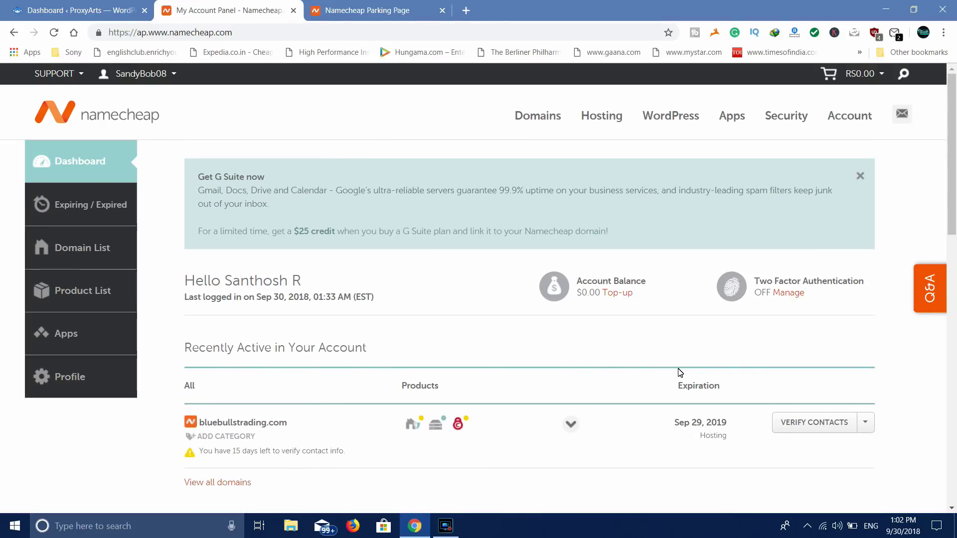
left_click(368, 9)
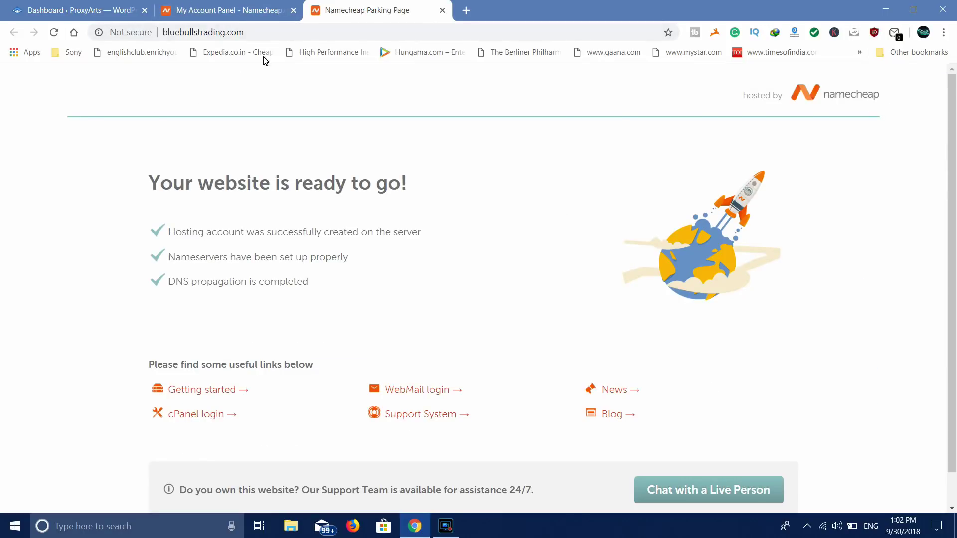
left_click(197, 10)
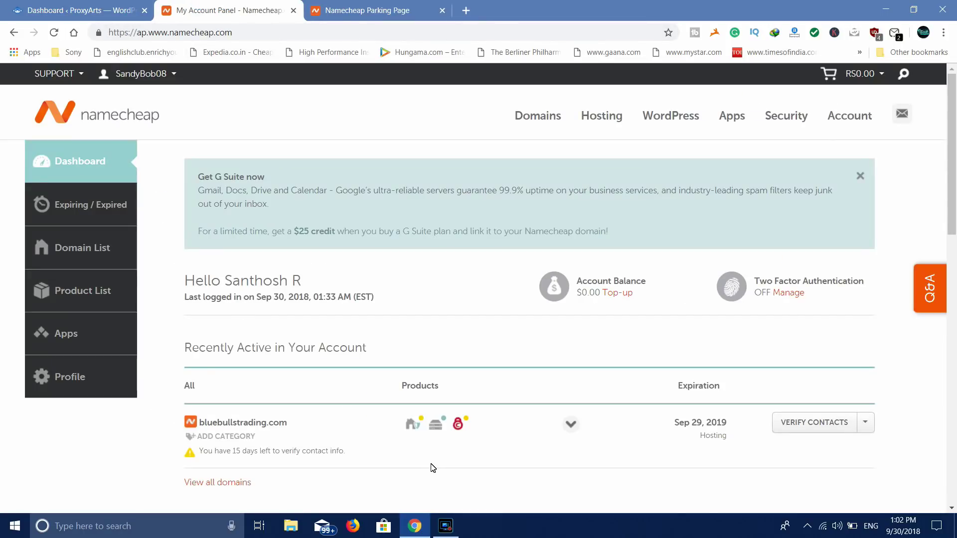
left_click(355, 5)
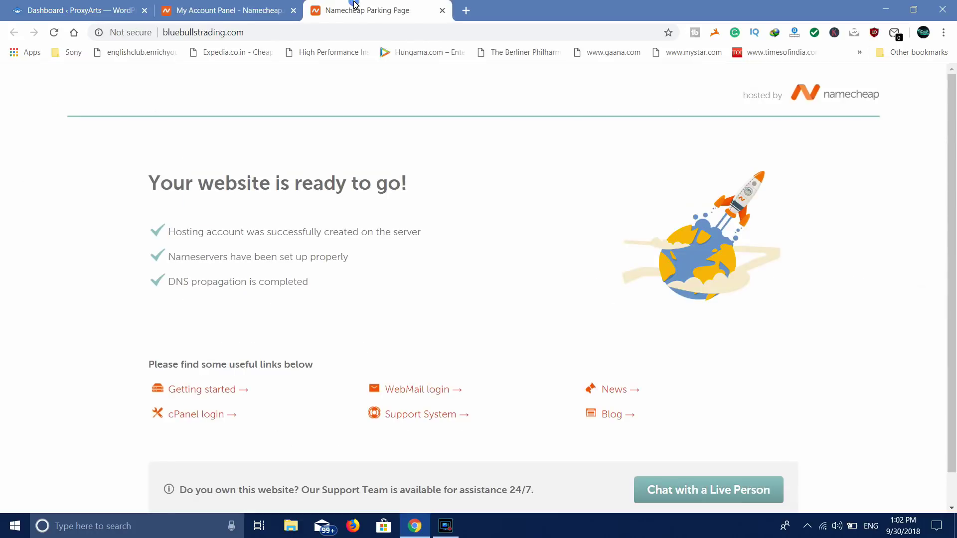
Step: Start appending /cpanel to the bluebullstrading.com address
left_click(256, 32)
left_click(256, 32)
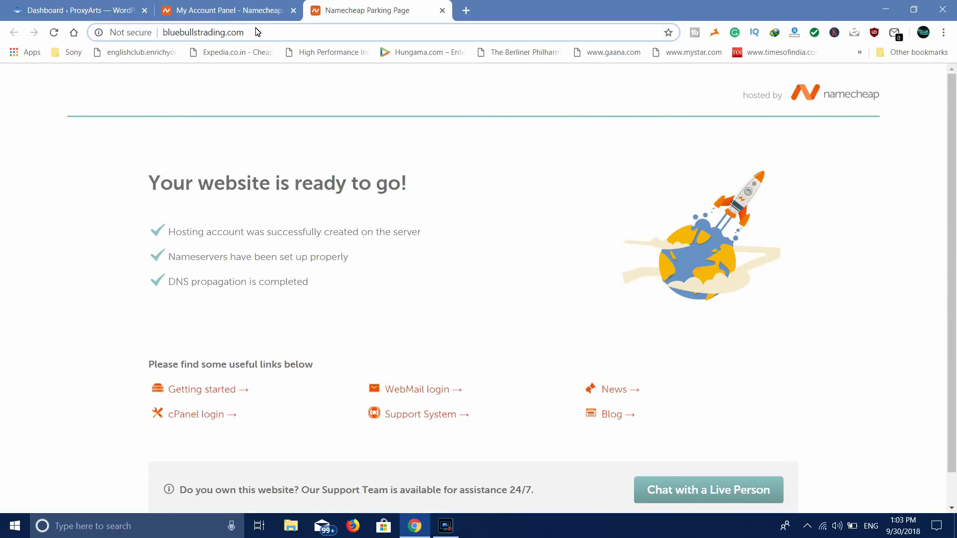
type("/cpa")
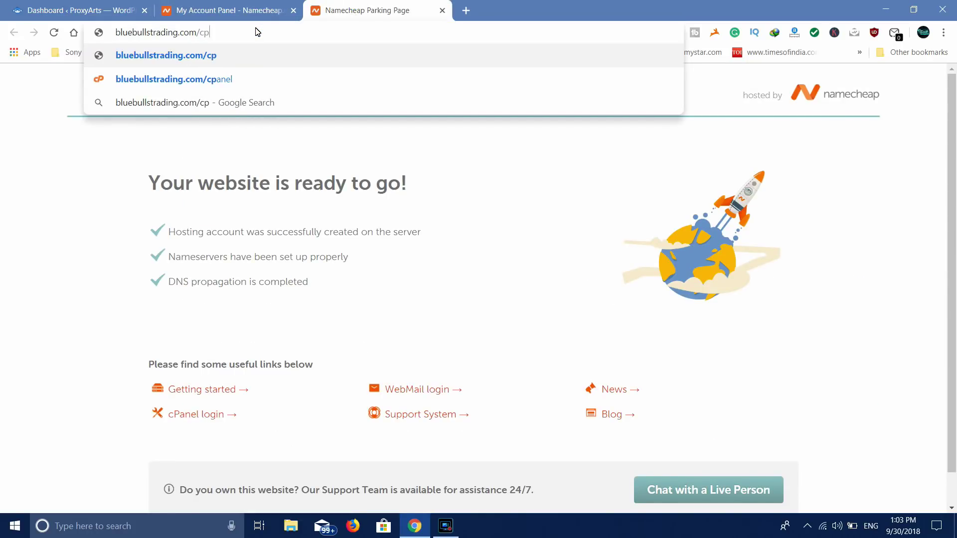
Step: Open bluebullstrading.com/cpanel and log in with the cPanel username and saved password
left_click(253, 80)
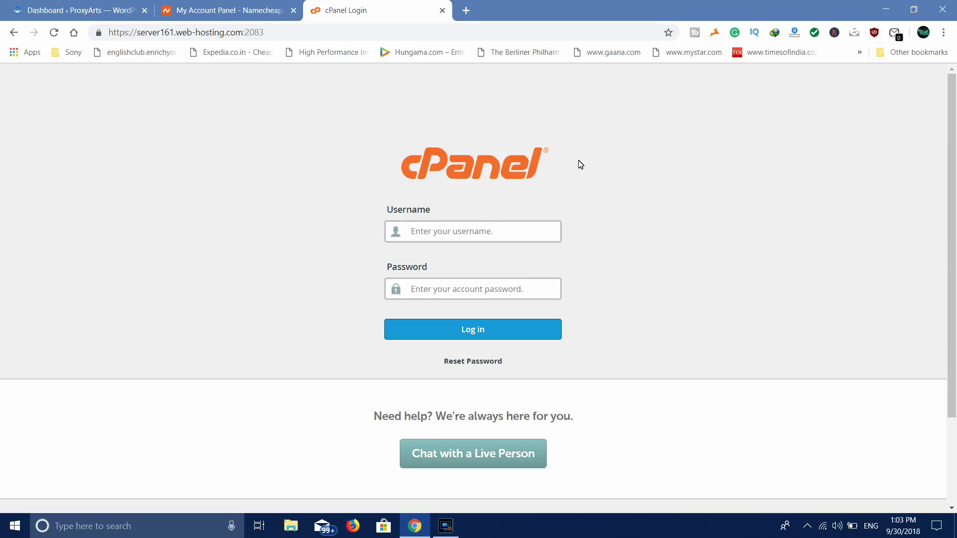
left_click(493, 238)
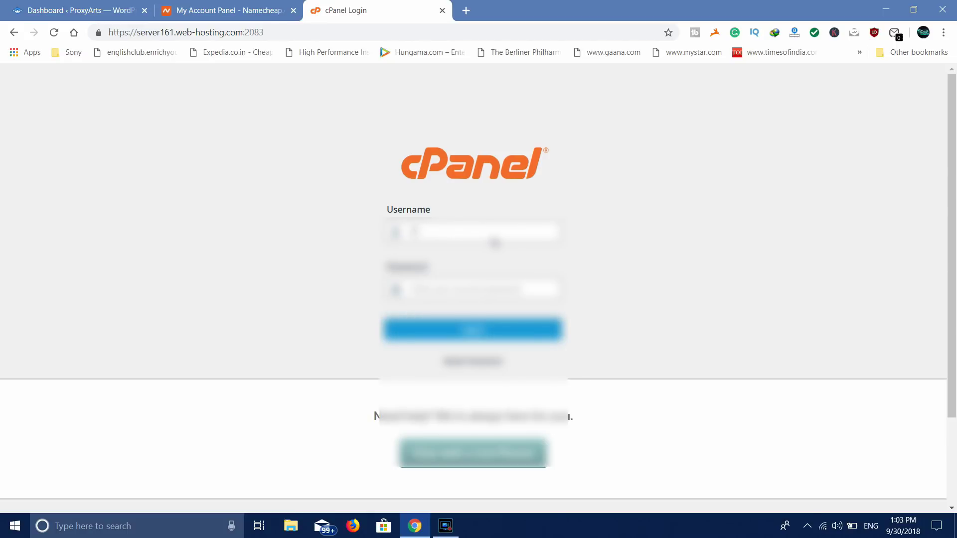
type("p")
left_click(466, 290)
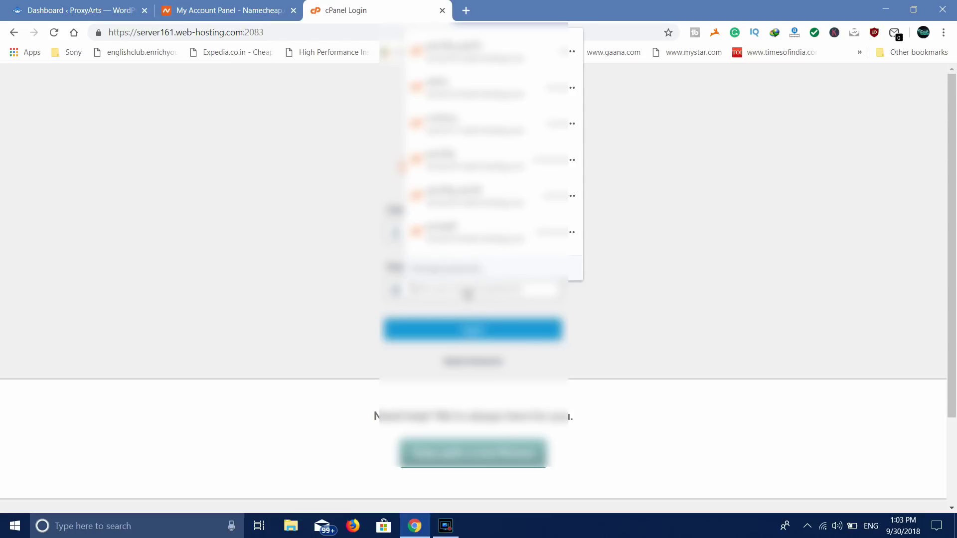
key("Return")
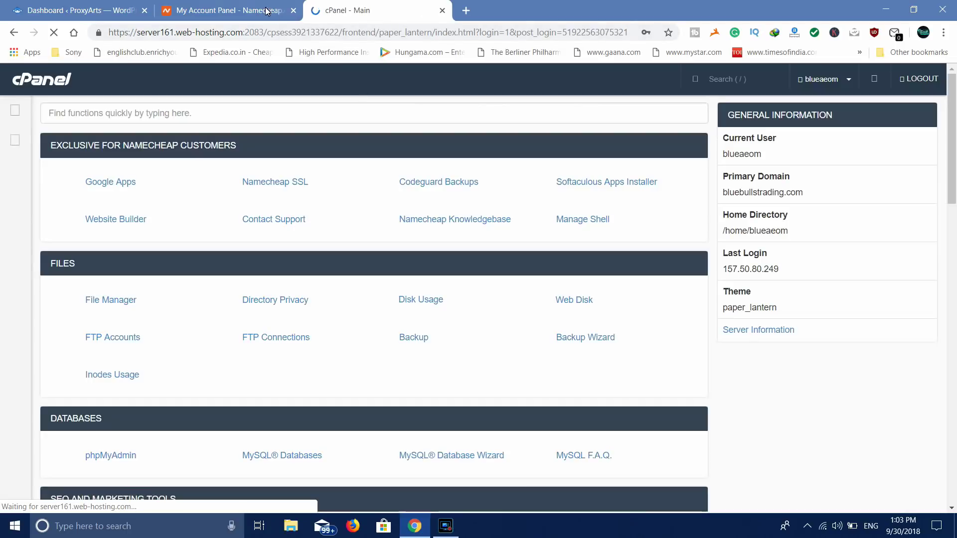
left_click(264, 6)
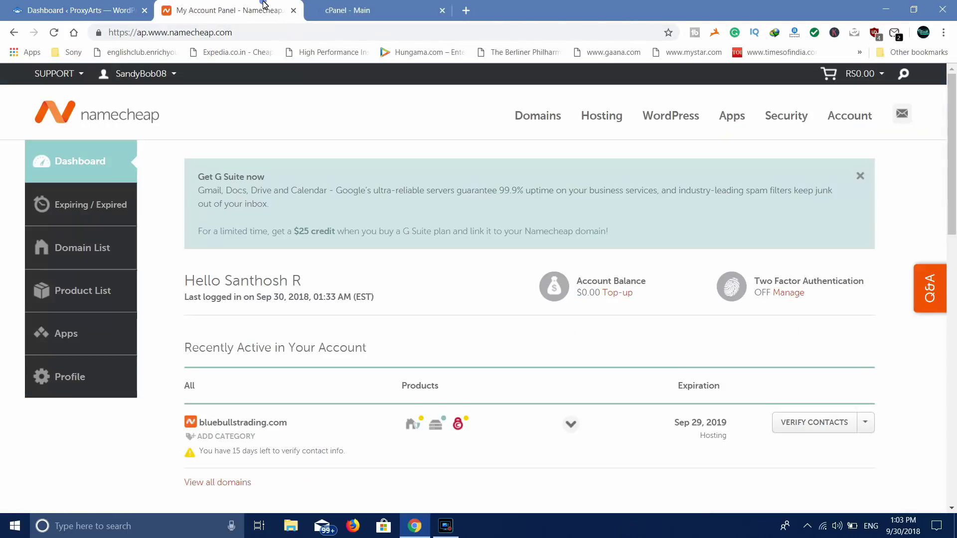
left_click(293, 10)
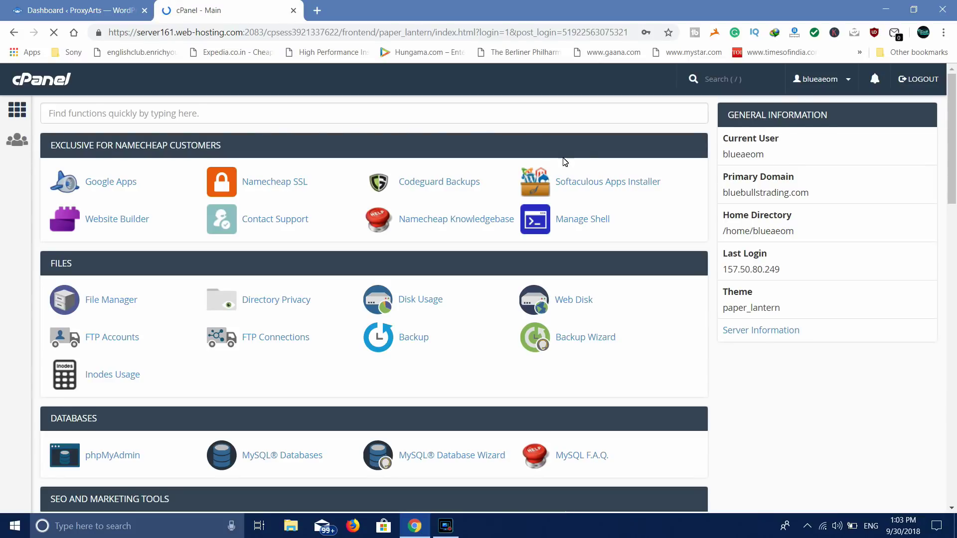
scroll(720, 252, "down", 4)
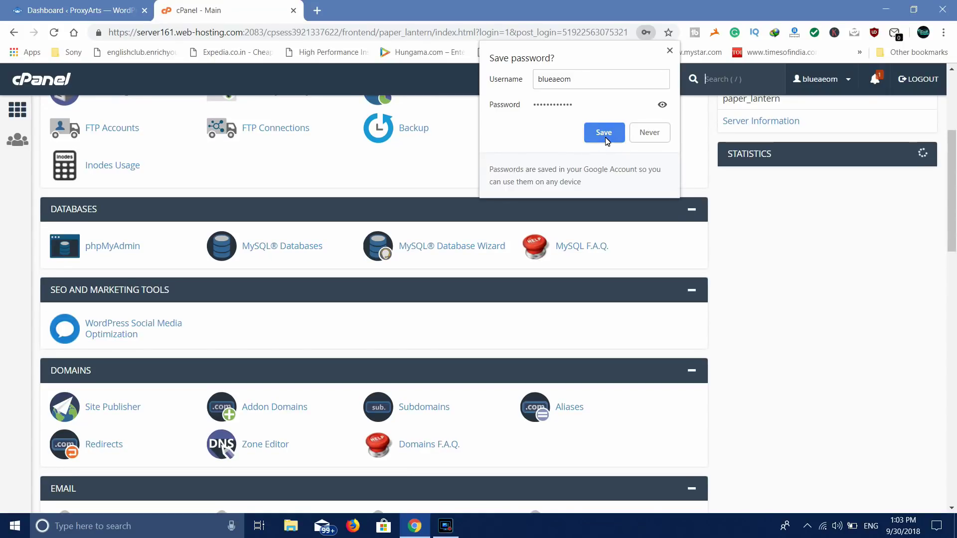
scroll(733, 242, "down", 6)
scroll(738, 237, "down", 13)
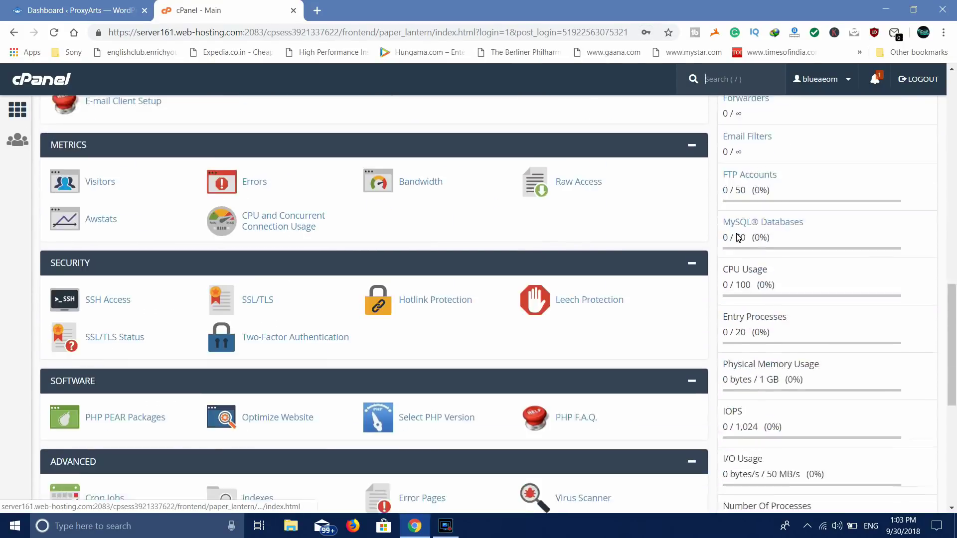
scroll(738, 237, "up", 8)
scroll(739, 238, "up", 6)
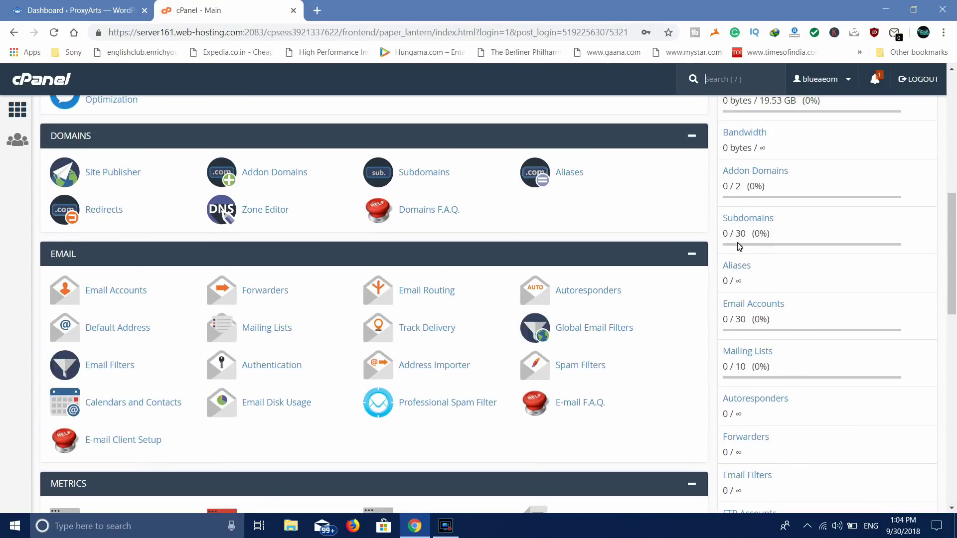
scroll(748, 247, "up", 2)
scroll(750, 249, "up", 2)
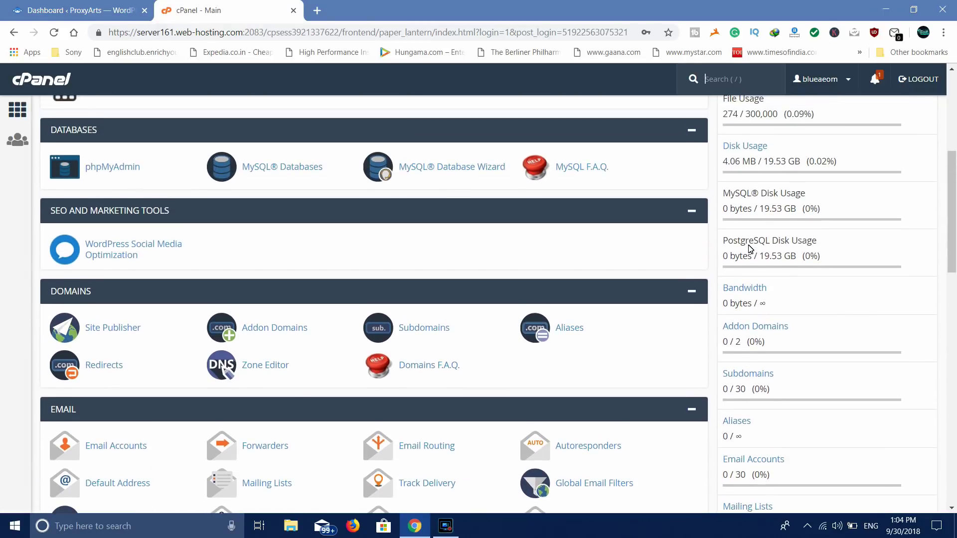
scroll(828, 160, "up", 3)
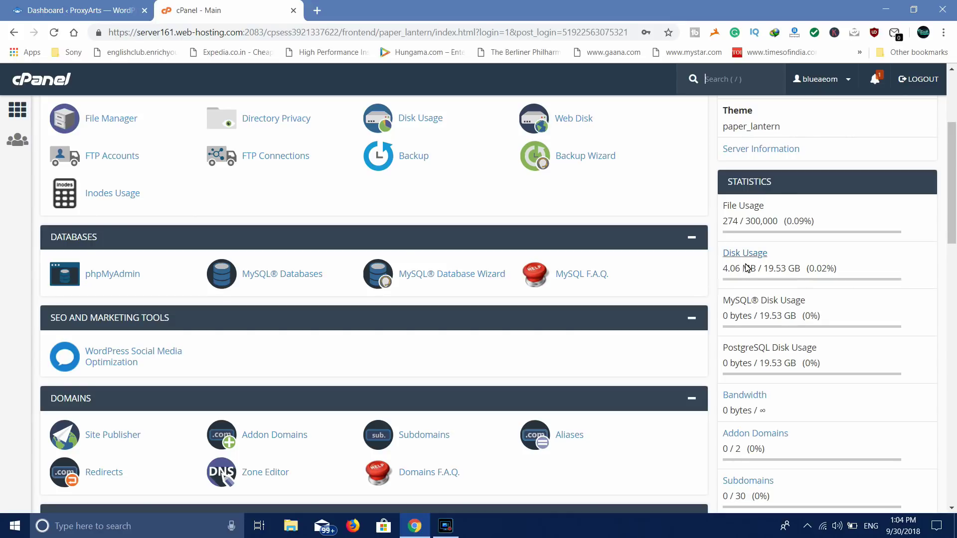
left_click_drag(746, 268, 826, 269)
left_click(830, 270)
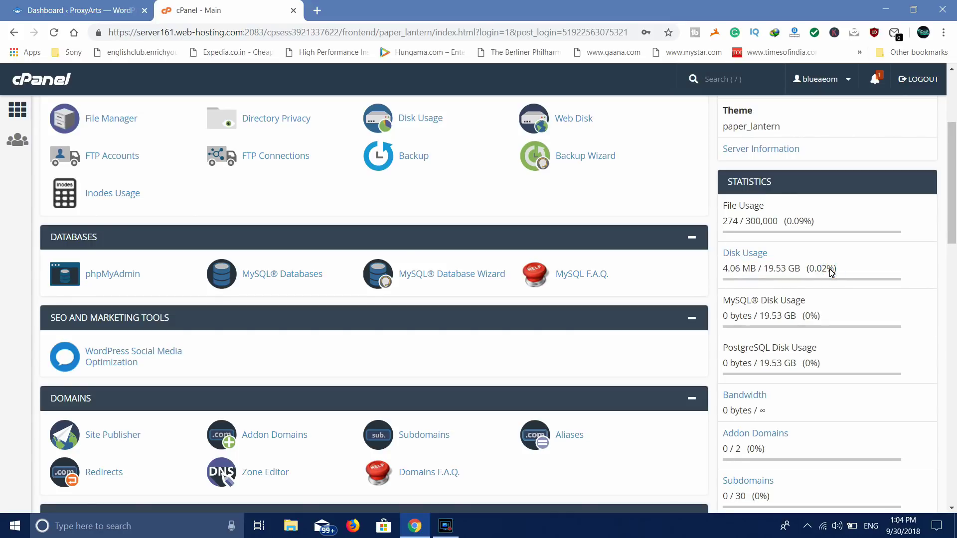
left_click_drag(765, 316, 829, 321)
left_click(829, 321)
scroll(829, 320, "down", 4)
scroll(829, 320, "up", 8)
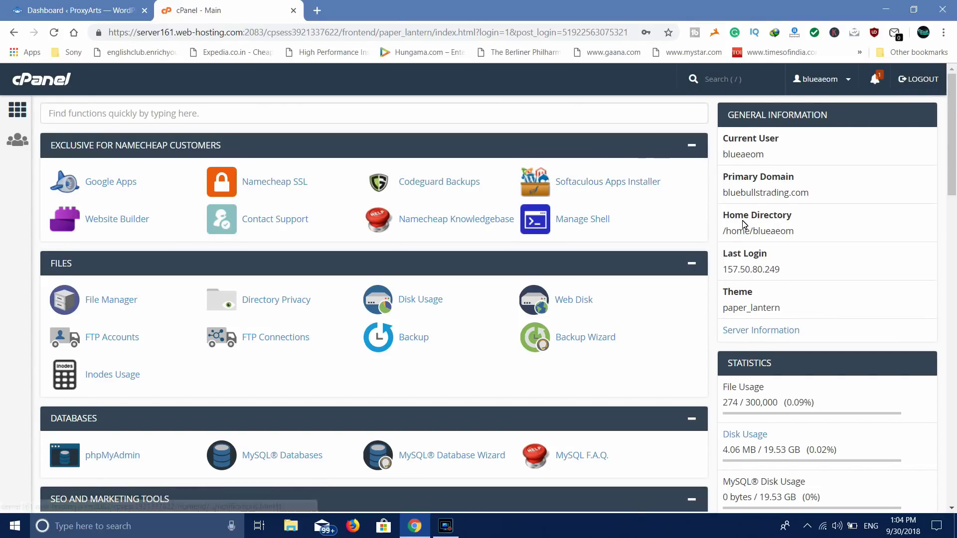
scroll(744, 224, "down", 10)
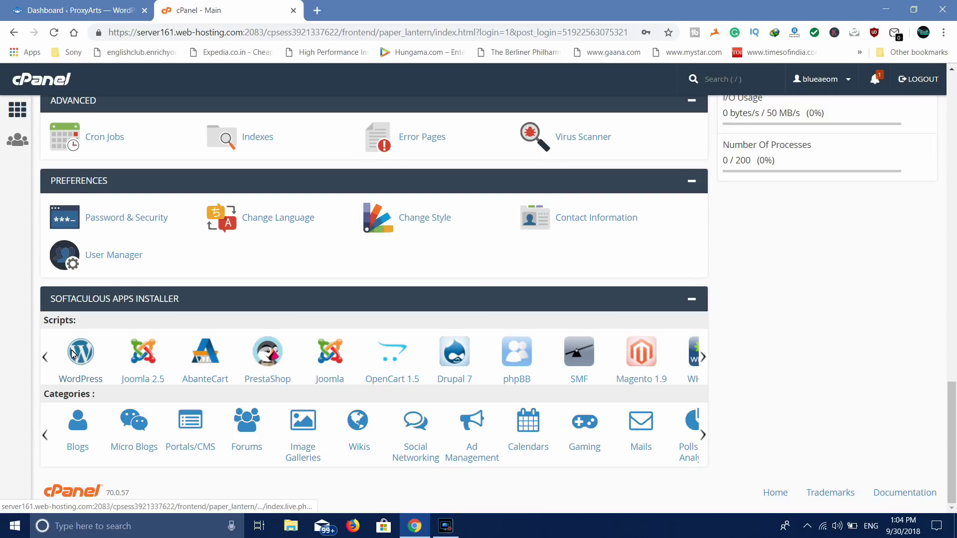
Step: Open WordPress in the Softaculous Apps Installer and bring up its Install Now form
left_click(72, 355)
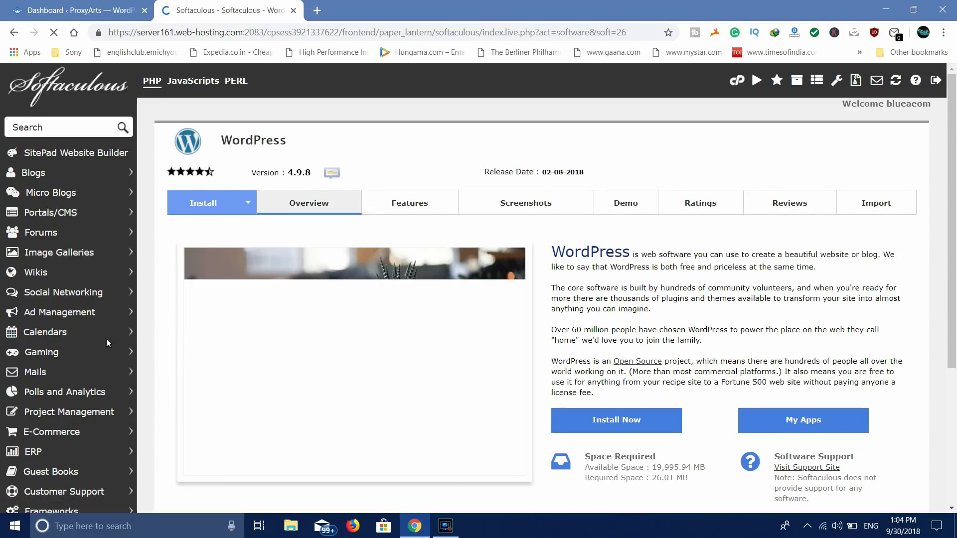
scroll(657, 270, "down", 4)
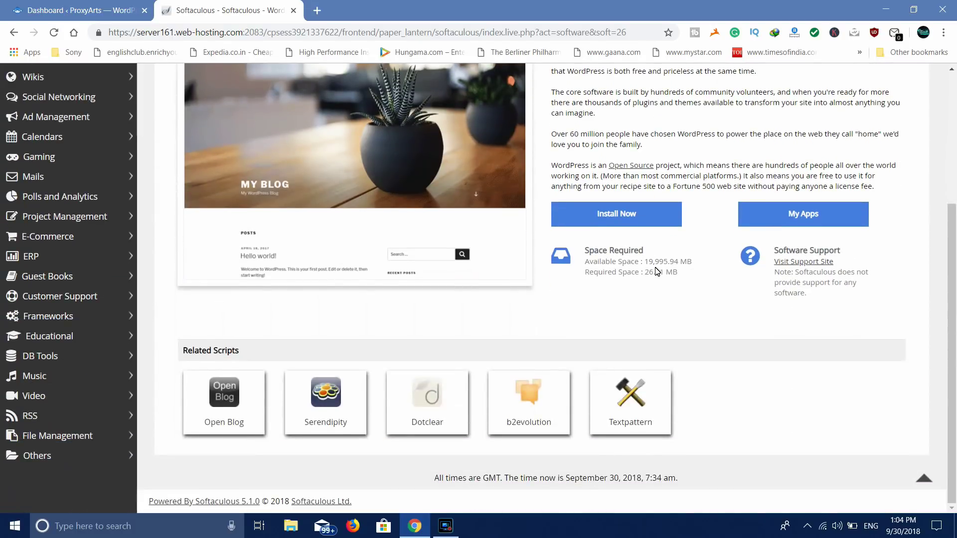
scroll(657, 271, "up", 4)
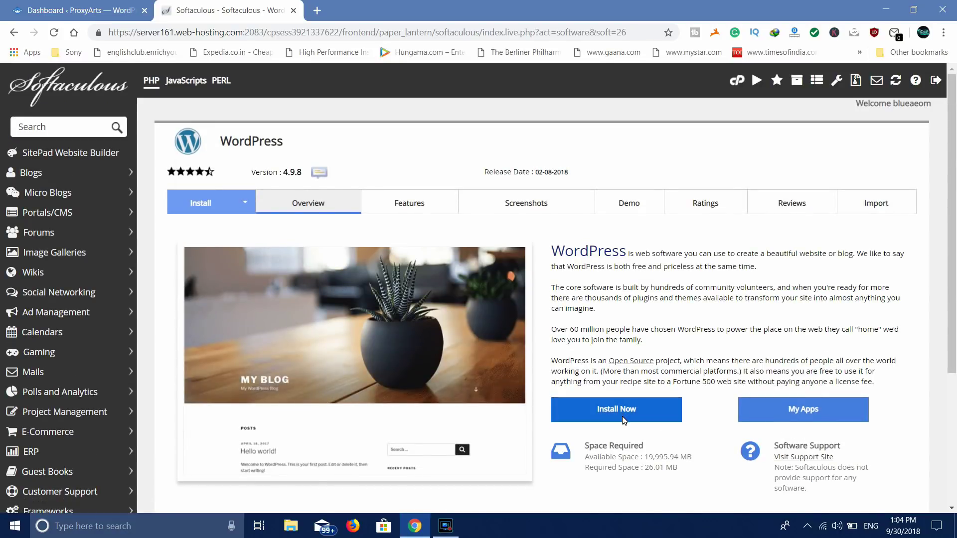
key("alt+Left")
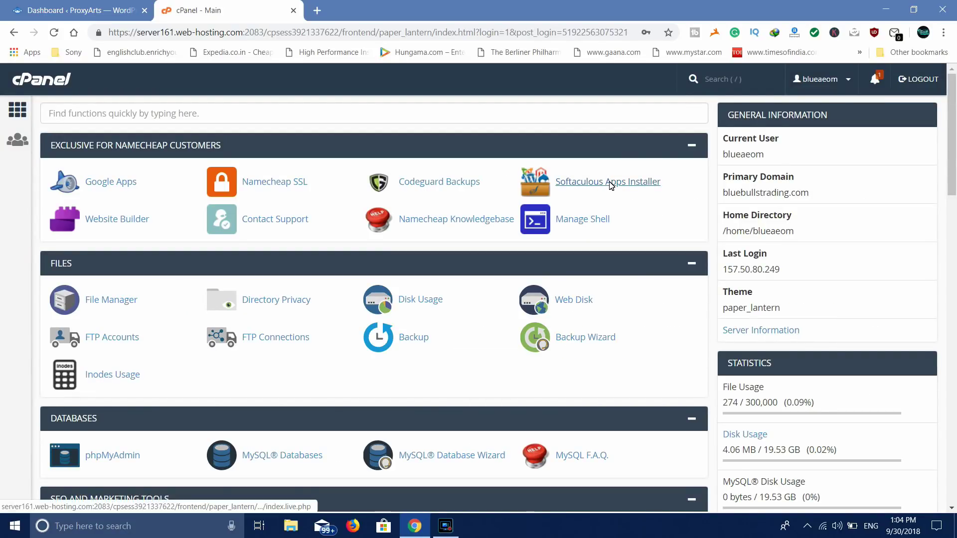
scroll(737, 220, "down", 10)
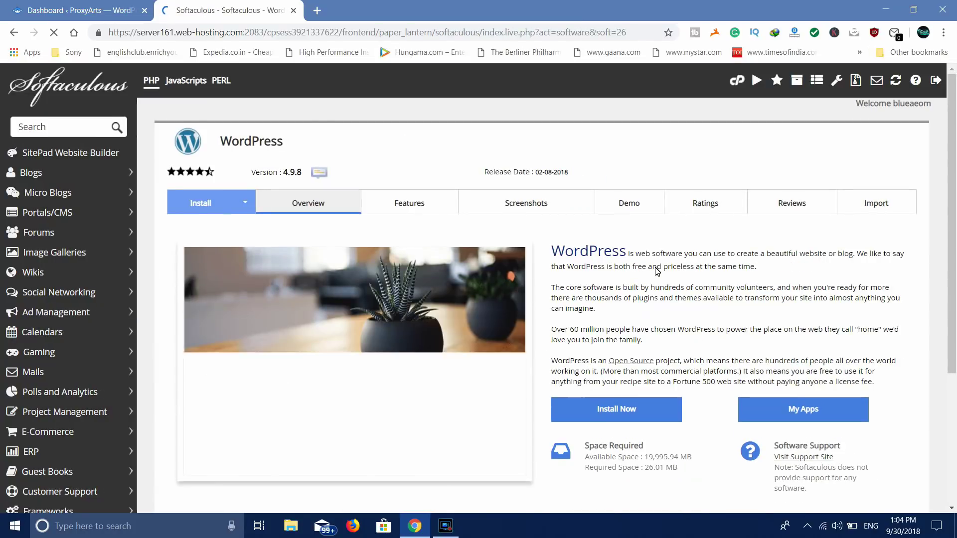
scroll(657, 271, "down", 2)
scroll(657, 271, "down", 3)
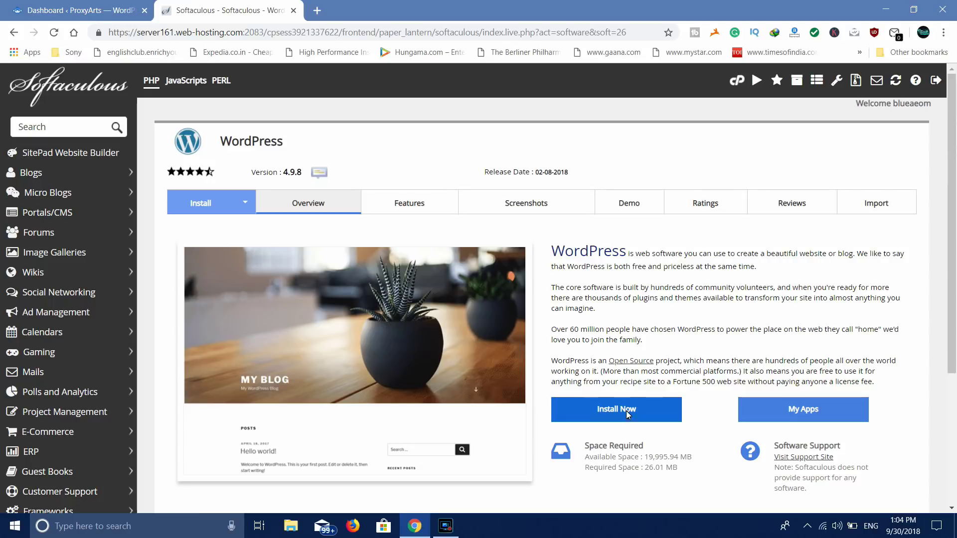
left_click(626, 407)
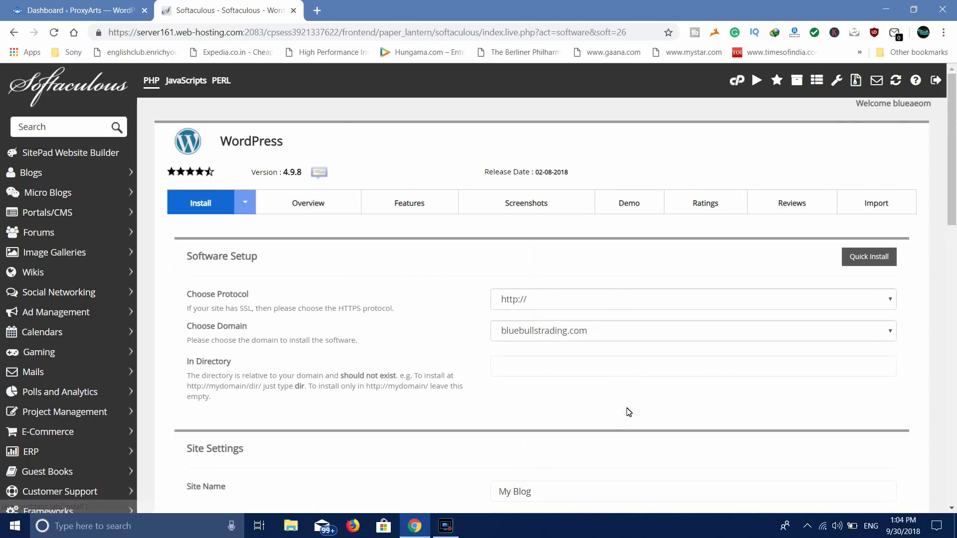
left_click(539, 299)
left_click(540, 300)
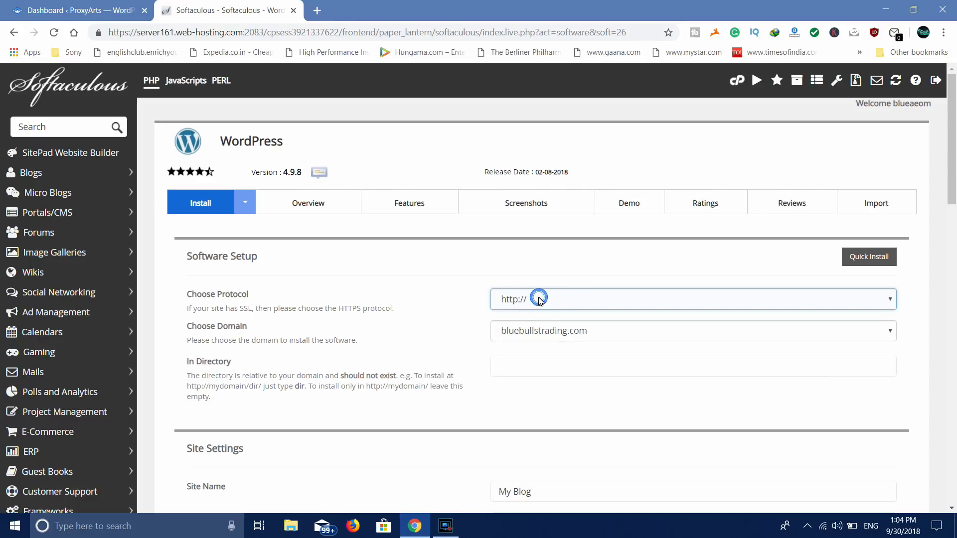
left_click(637, 335)
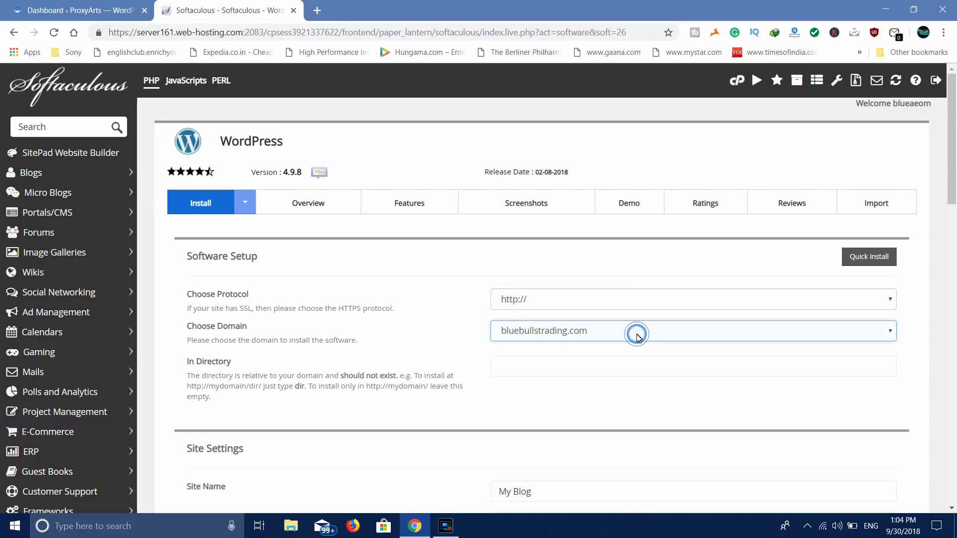
left_click(397, 415)
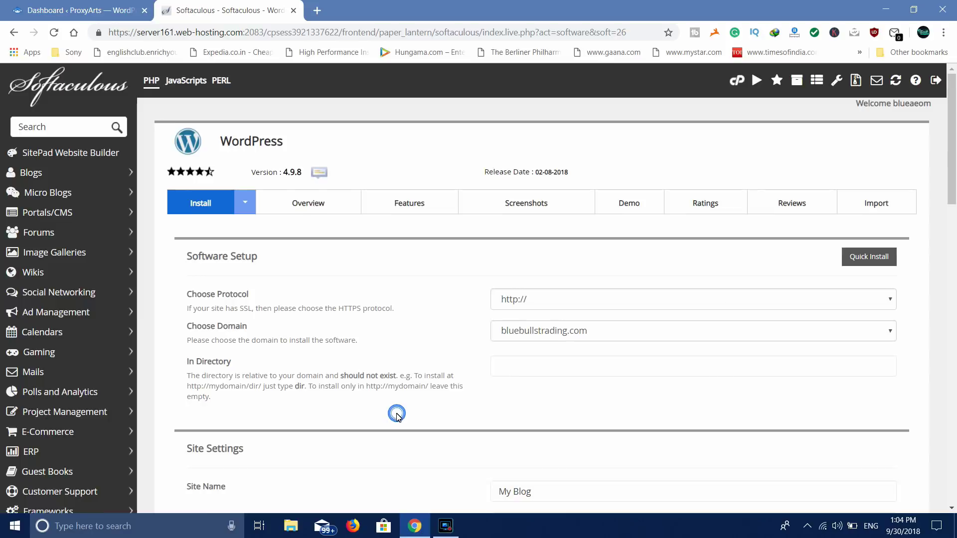
scroll(396, 416, "down", 2)
left_click(554, 380)
Step: Replace the Site Name 'My Blog' with BlueBullsTrading and empty the Site Description
triple_click(553, 379)
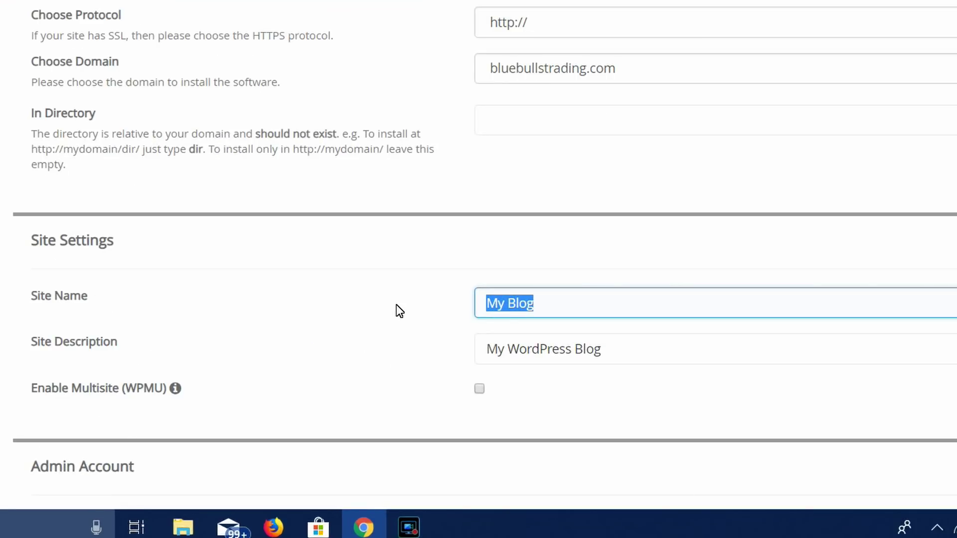
type("B")
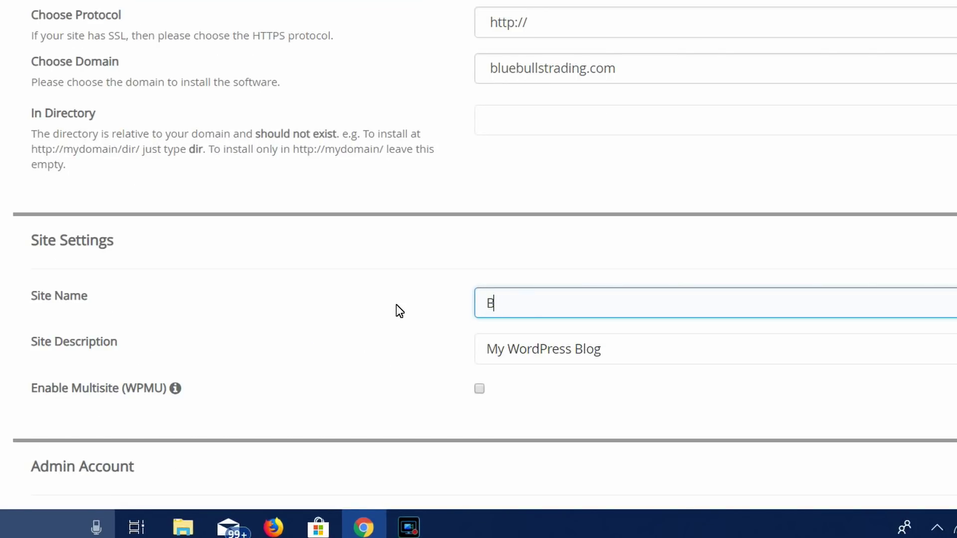
type("lueBullsTrading")
left_click_drag(650, 347, 402, 331)
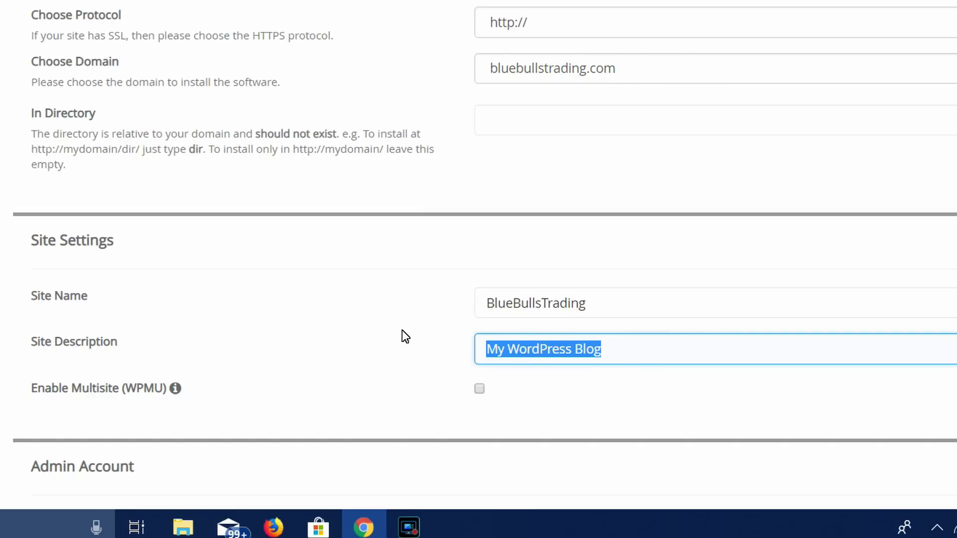
type("Welcome")
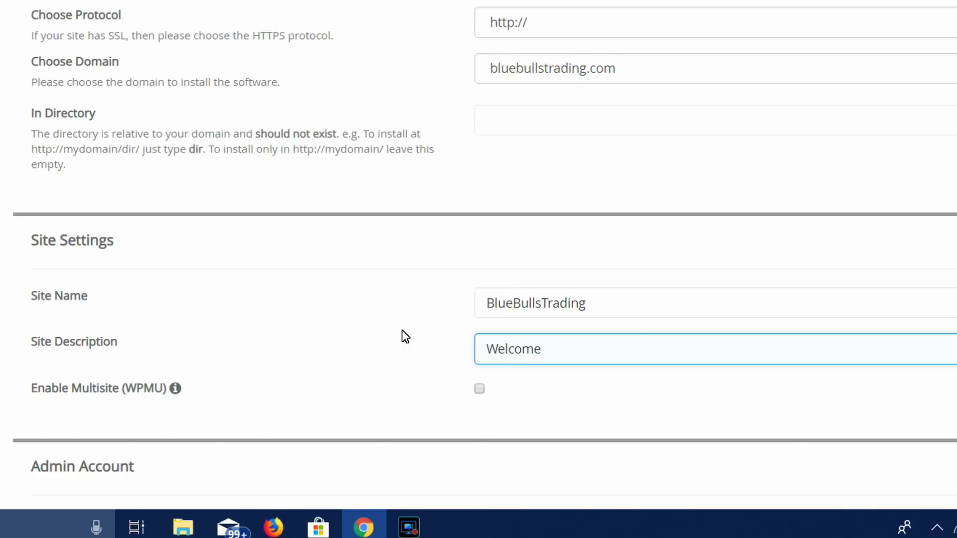
key("BackSpace")
key("BackSpace")
key("BackSpace")
key("BackSpace")
key("BackSpace")
key("BackSpace")
key("BackSpace")
left_click(401, 330)
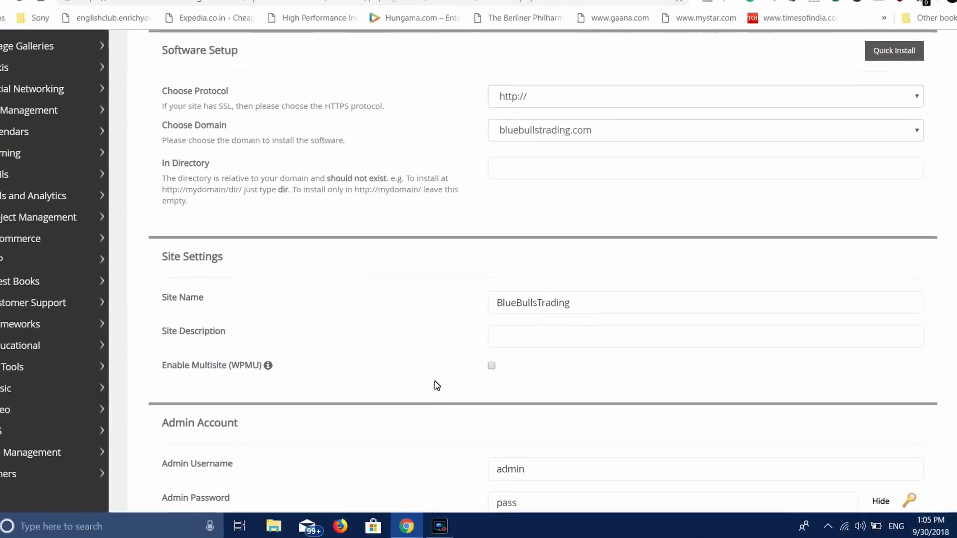
scroll(437, 386, "down", 2)
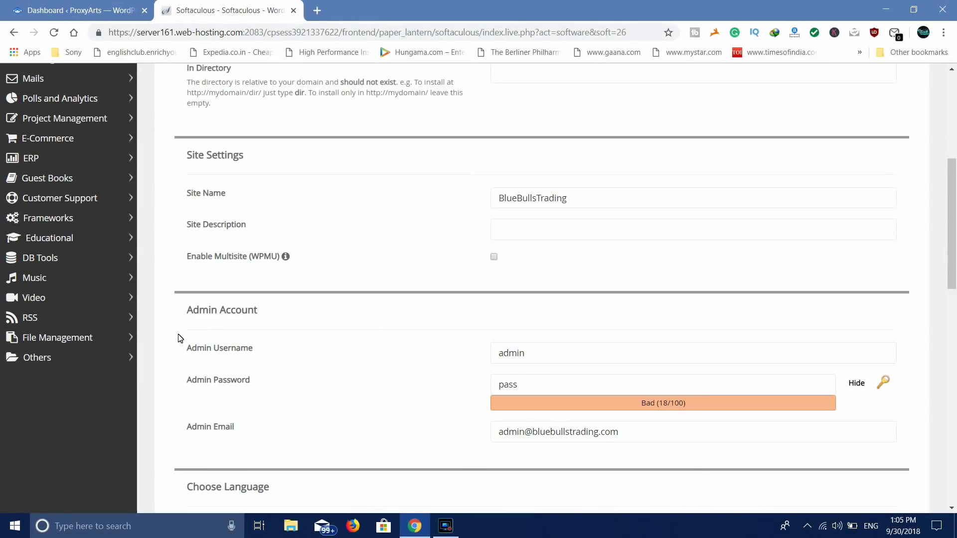
Step: Keep admin username 'admin' and enter a new admin password rated Strong (58/100)
left_click_drag(192, 352, 271, 350)
left_click(284, 348)
left_click_drag(547, 363, 455, 368)
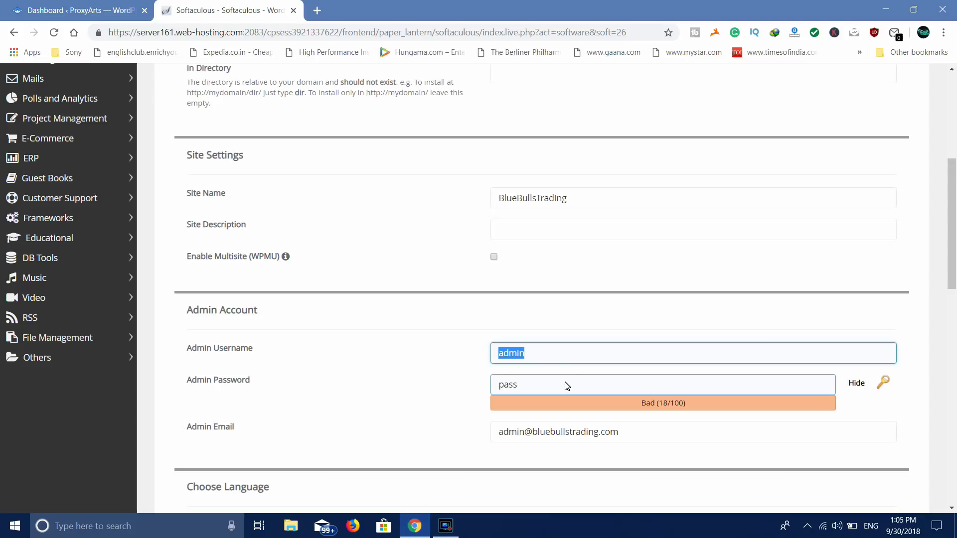
left_click(646, 357)
double_click(603, 380)
type("••••••")
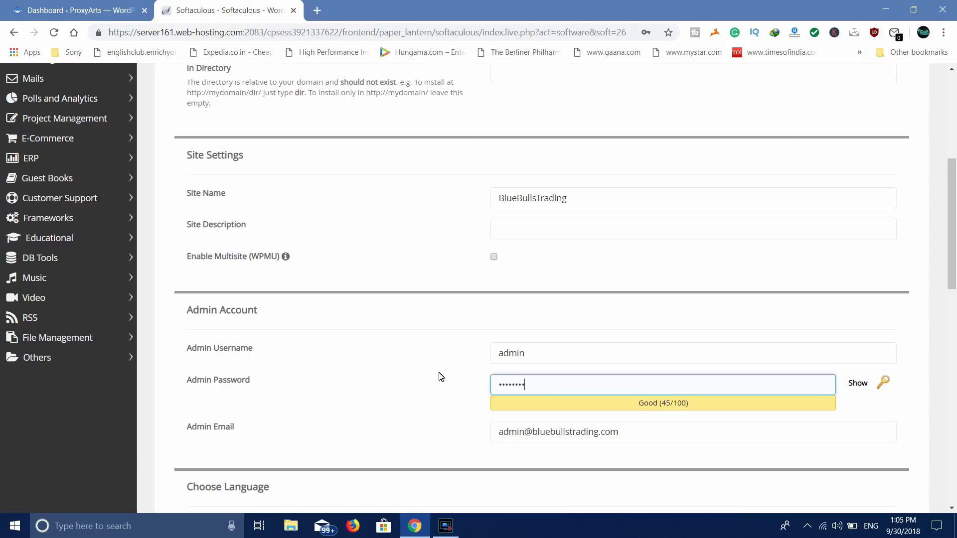
key("ctrl+a")
key("BackSpace")
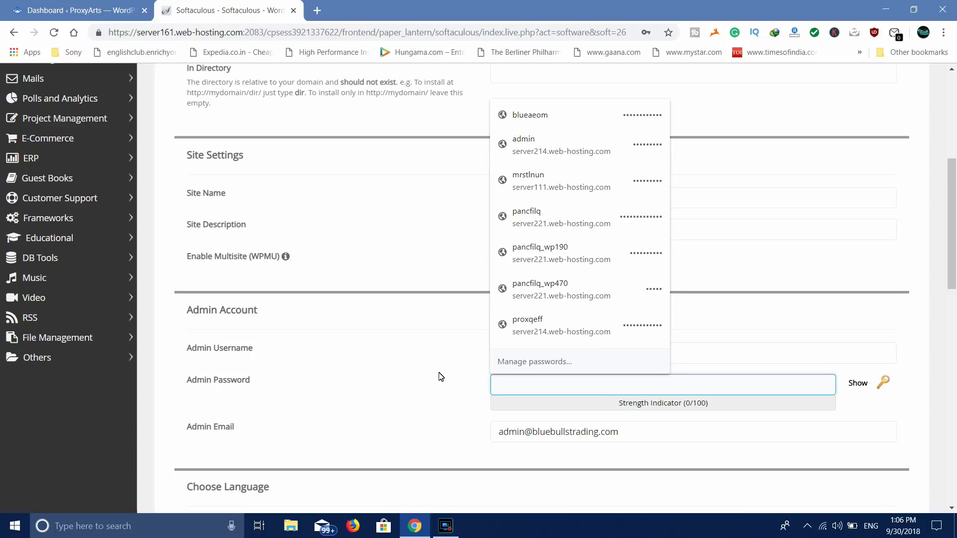
type("•••••••••")
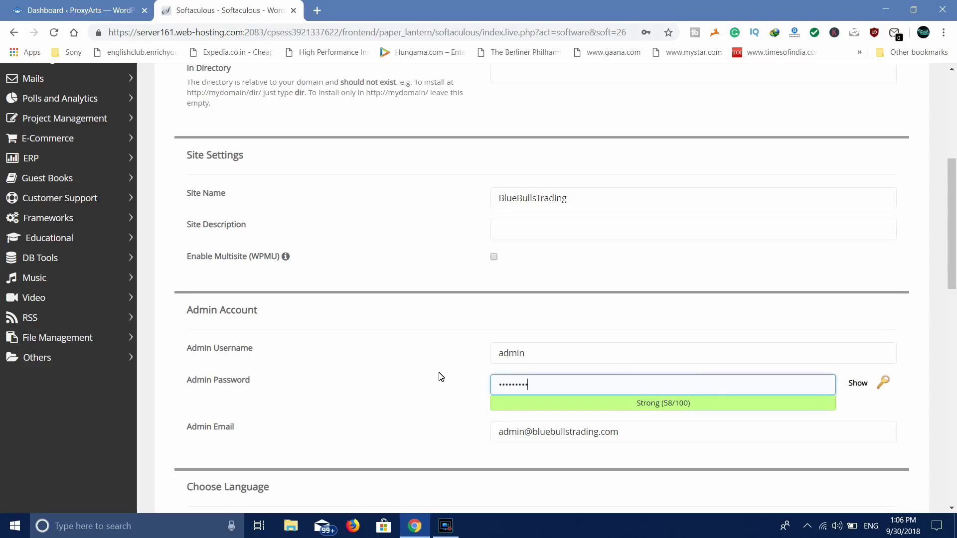
scroll(524, 438, "down", 3)
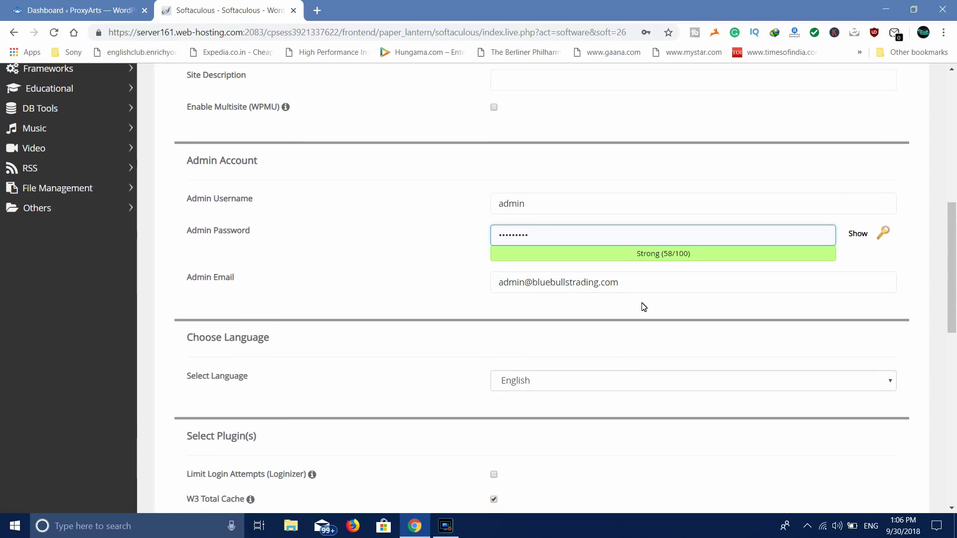
Step: Delete the default Admin Email address
left_click_drag(639, 289, 465, 278)
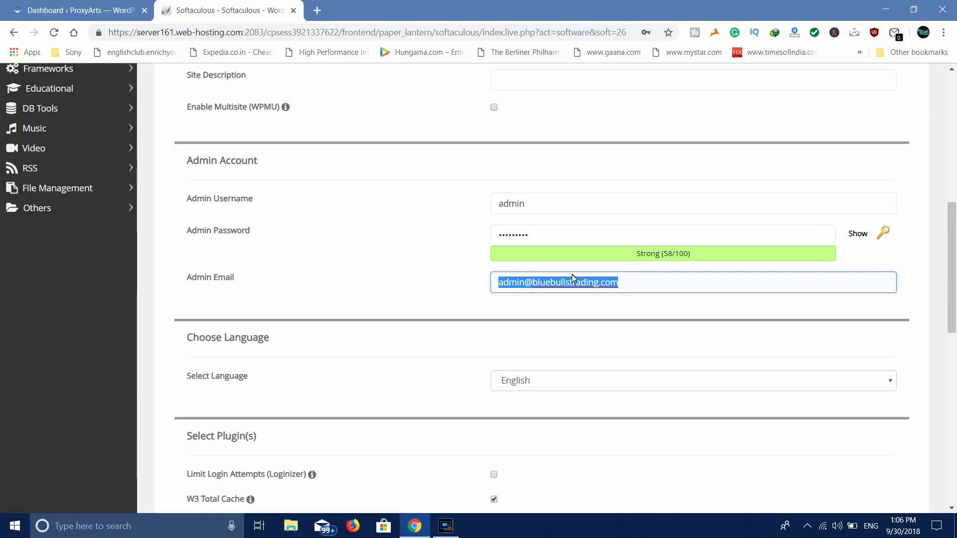
key("BackSpace")
scroll(583, 277, "down", 2)
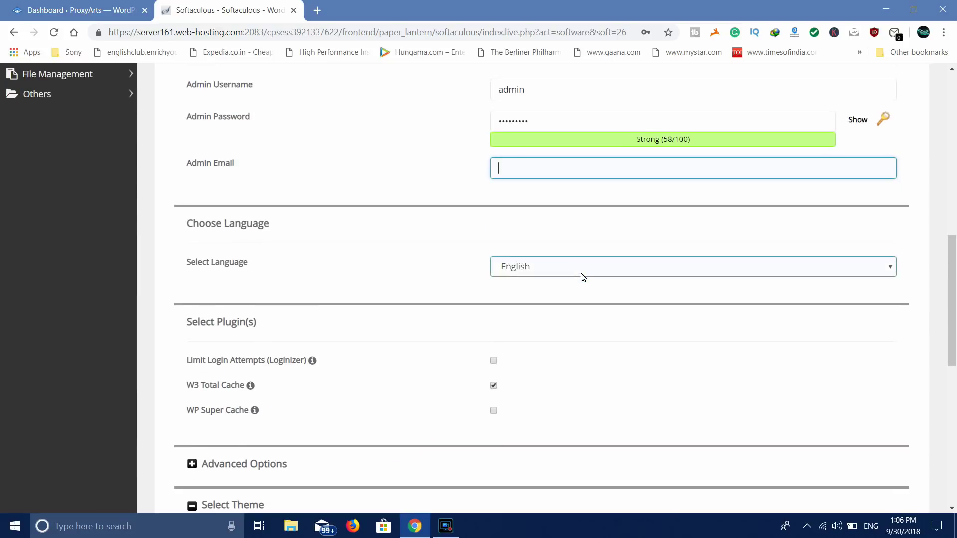
Step: Review the site language list and keep English
left_click(582, 277)
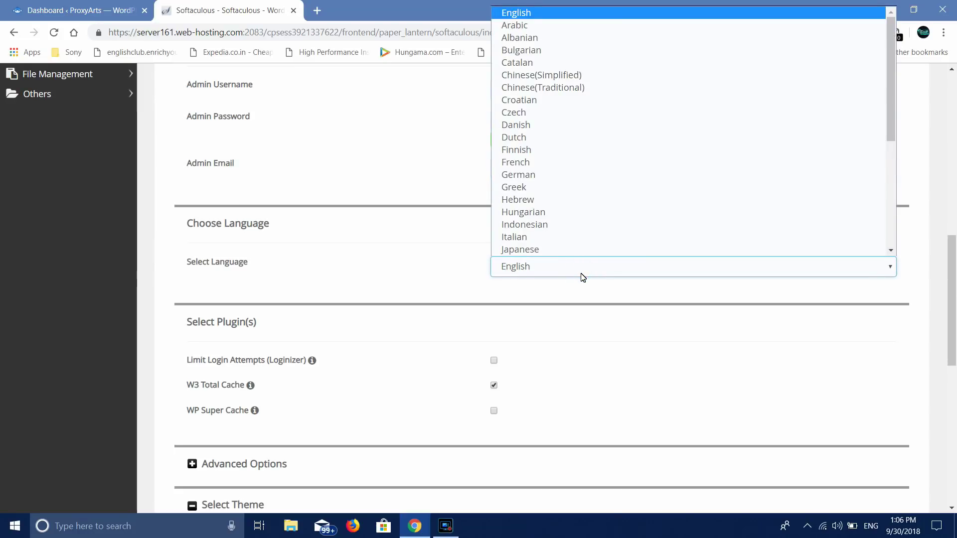
scroll(611, 206, "down", 3)
scroll(611, 206, "down", 2)
scroll(611, 206, "up", 5)
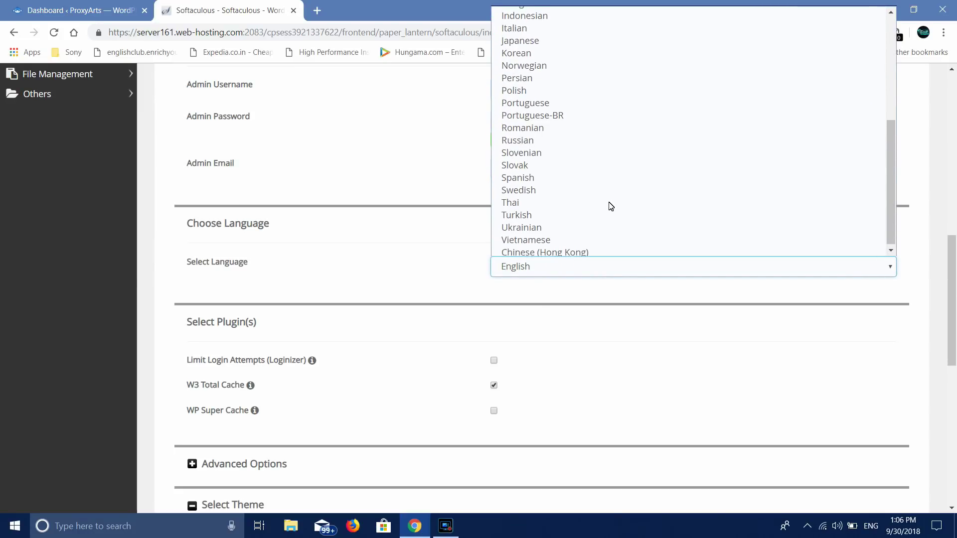
left_click(416, 330)
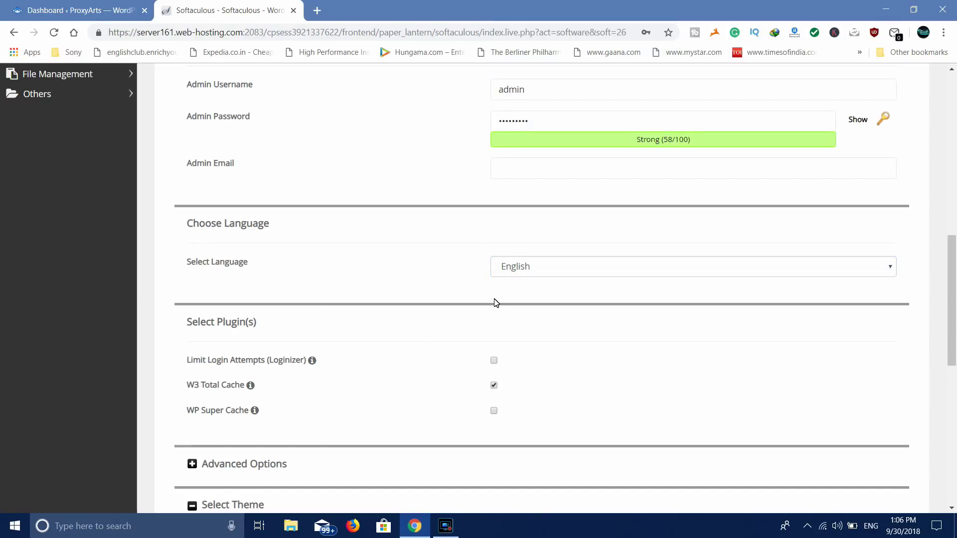
left_click(494, 384)
scroll(492, 384, "down", 4)
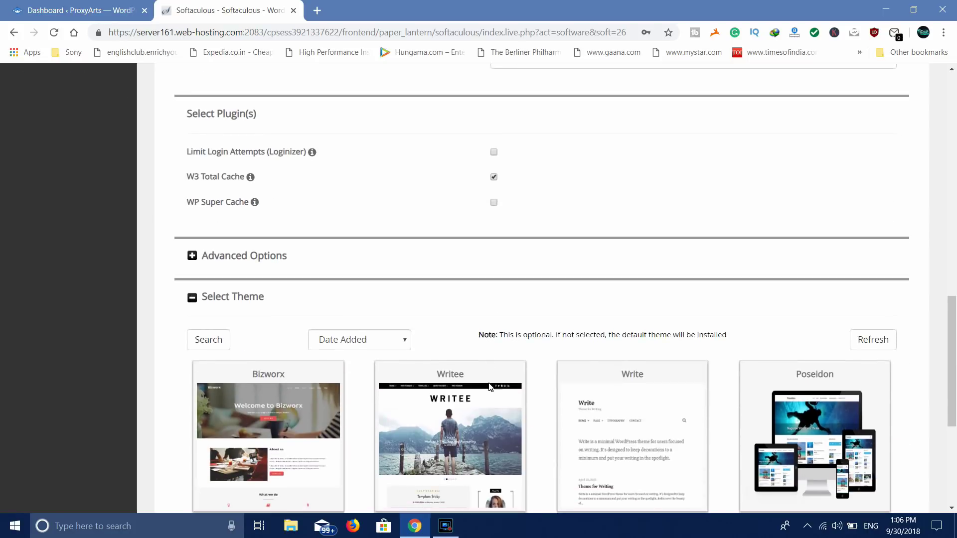
Step: Attempt the install, which fails with a 'Site Description required' error
scroll(641, 214, "down", 2)
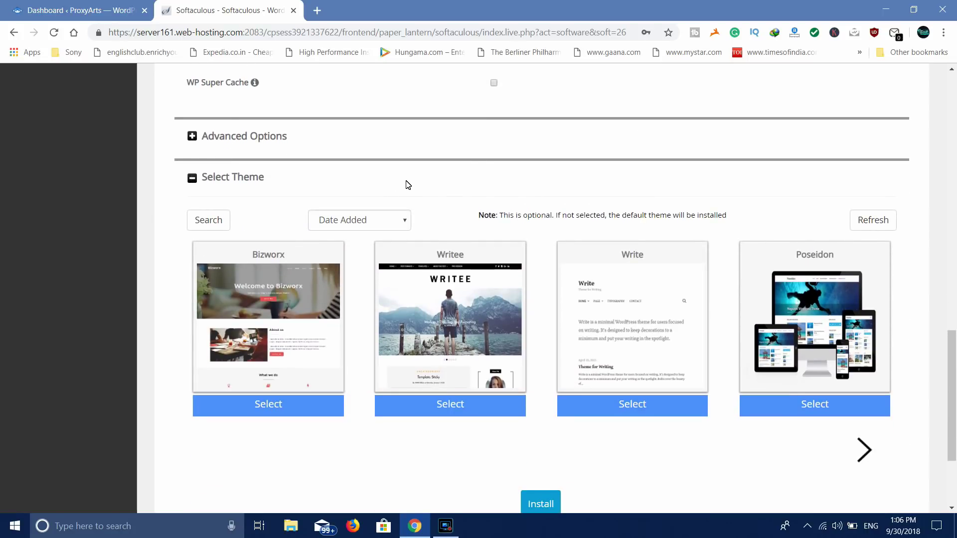
scroll(408, 185, "down", 3)
scroll(408, 185, "up", 3)
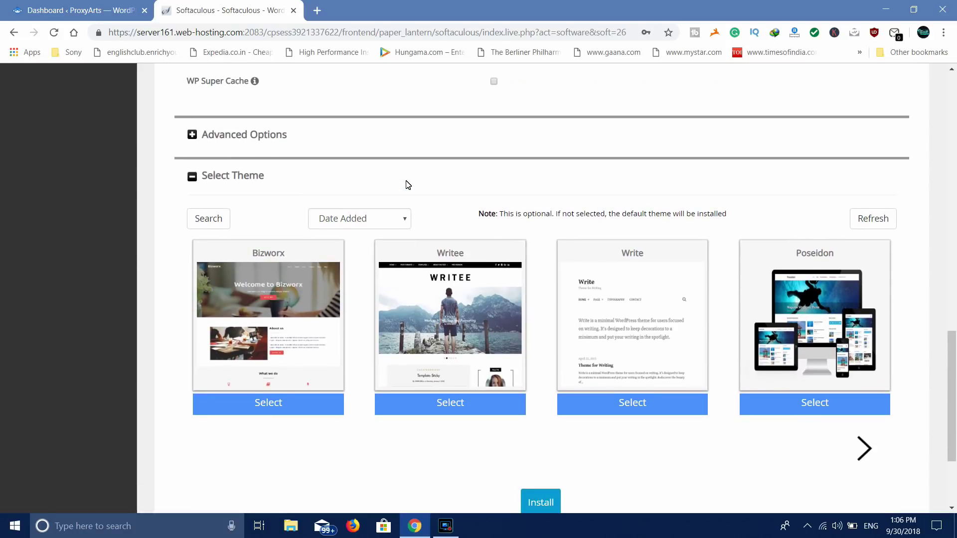
scroll(408, 185, "down", 3)
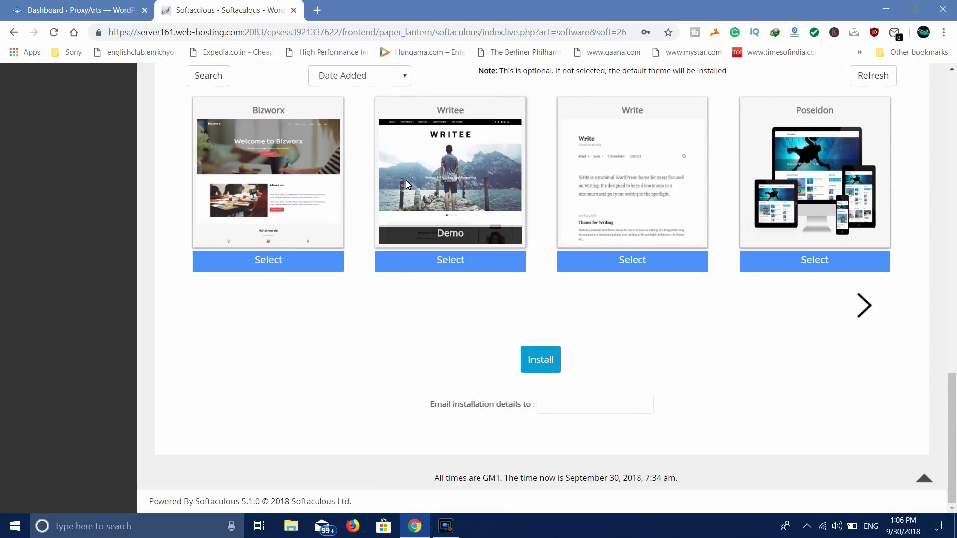
left_click(532, 360)
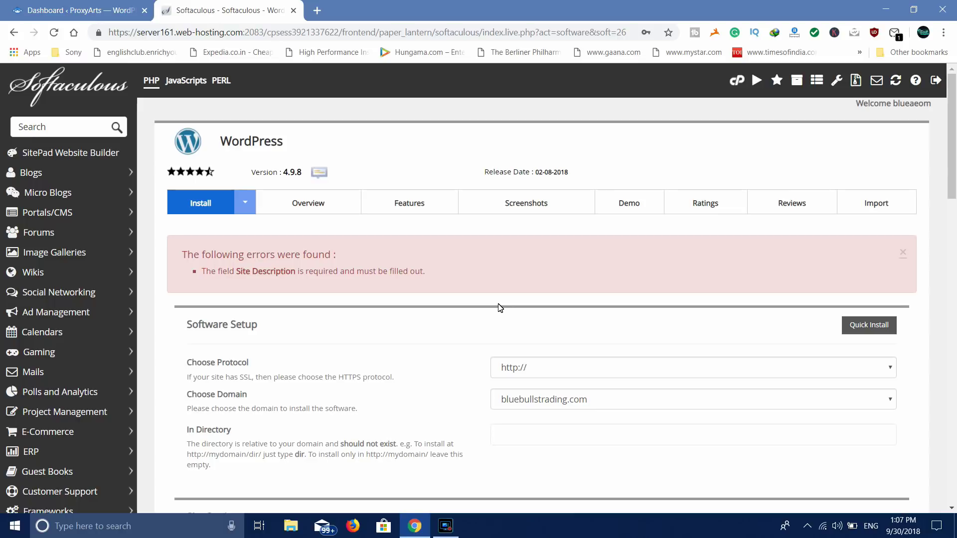
Step: Fill Site Description with 'Trading' plus the admin email, and install again
scroll(500, 308, "down", 9)
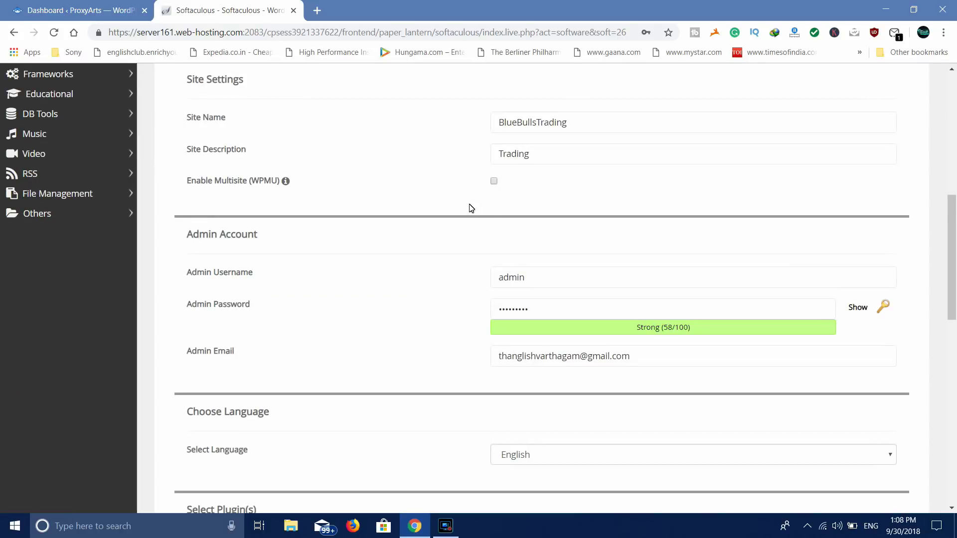
left_click(499, 157)
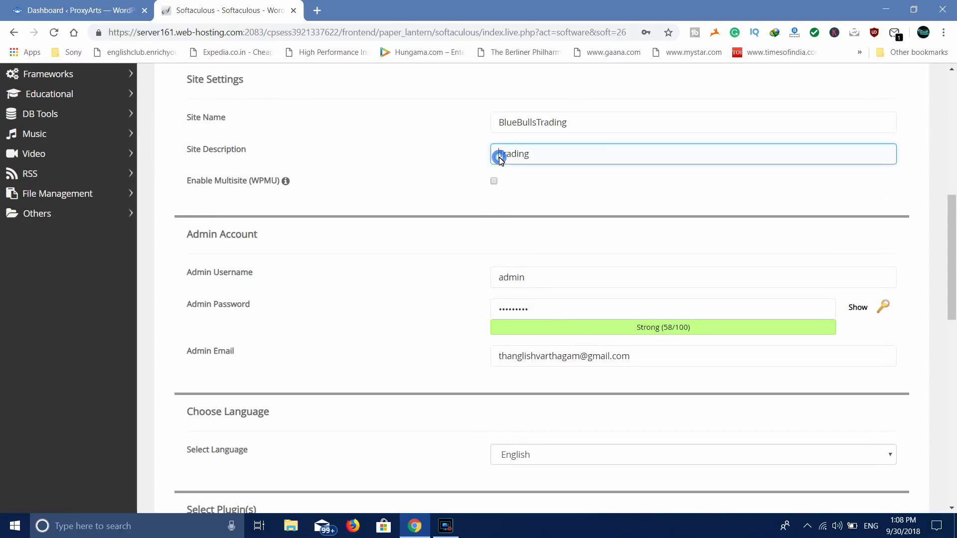
scroll(434, 223, "down", 15)
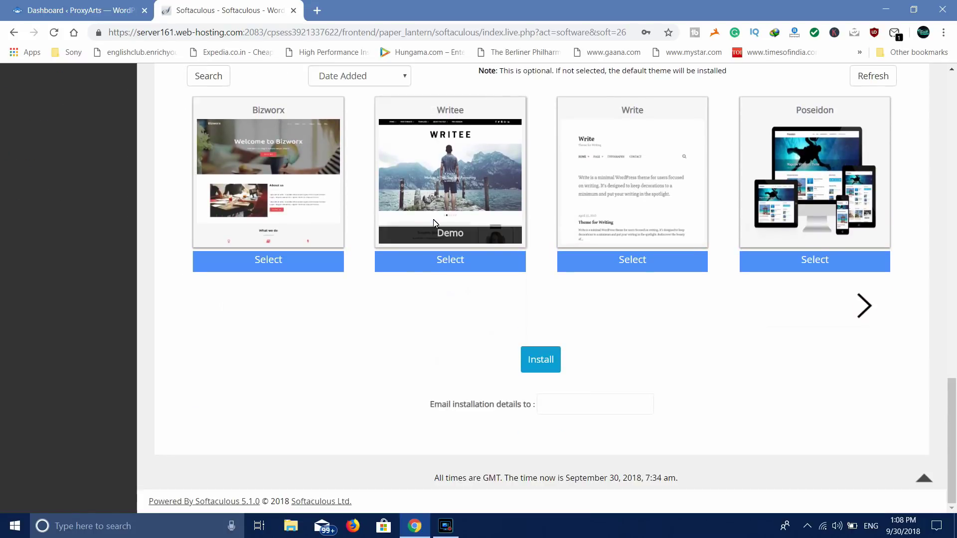
left_click(541, 360)
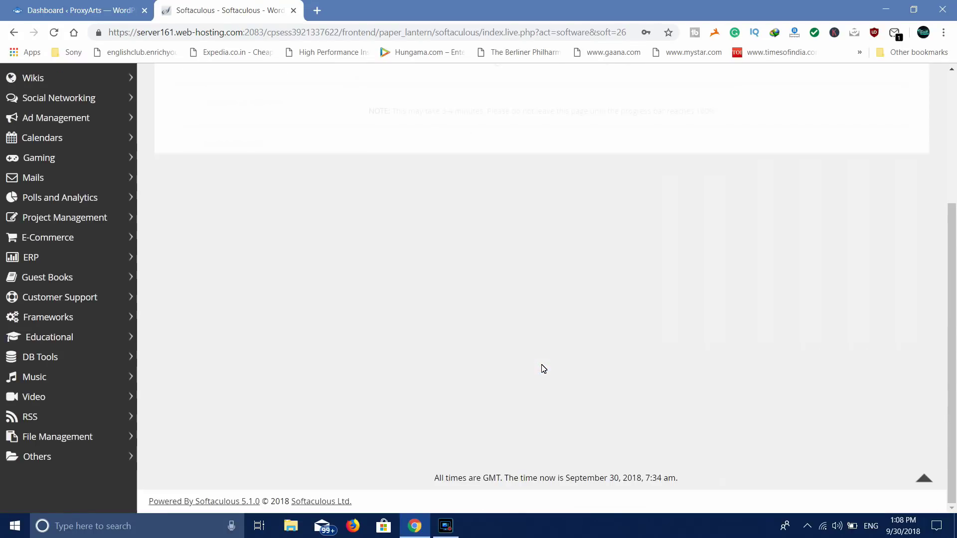
Step: Save the admin password in Chrome and open the wp-admin Administrative URL in a new tab
left_click(603, 132)
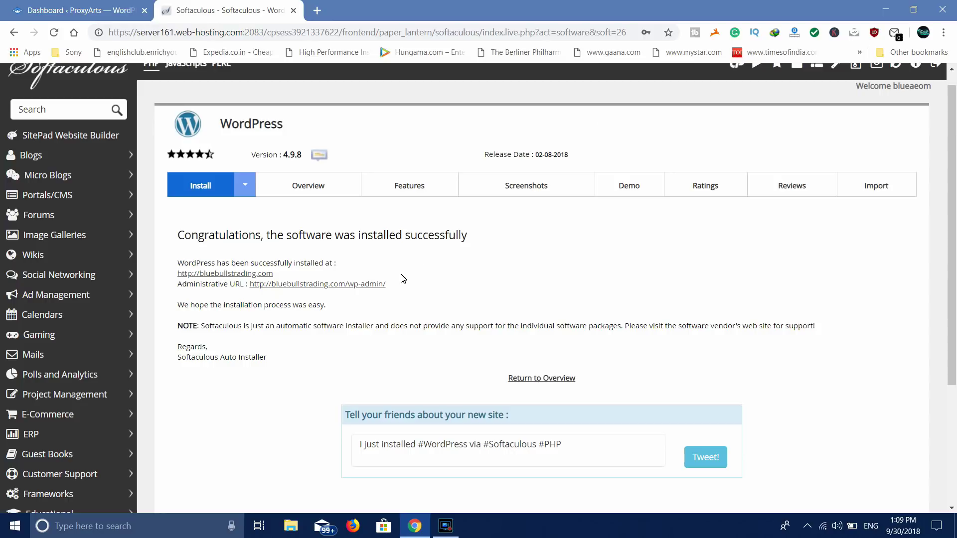
left_click_drag(218, 283, 183, 288)
left_click(184, 287)
left_click(264, 285)
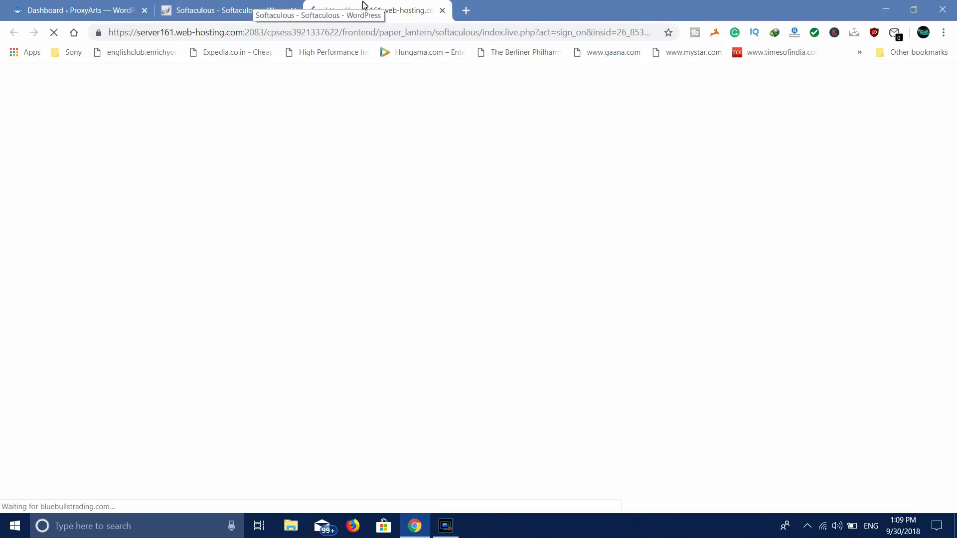
Step: Glance at the install success page, then return to the loading wp-admin tab
left_click(227, 10)
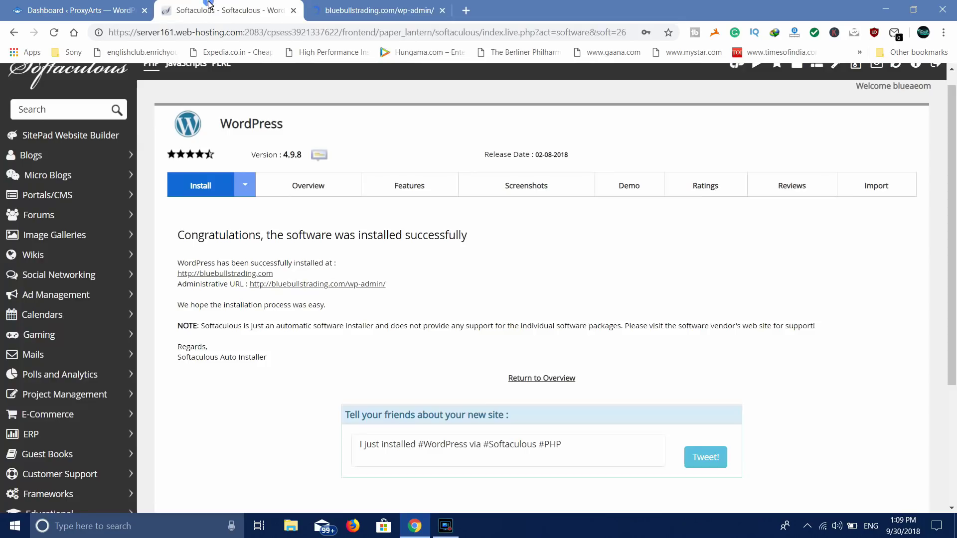
left_click(374, 10)
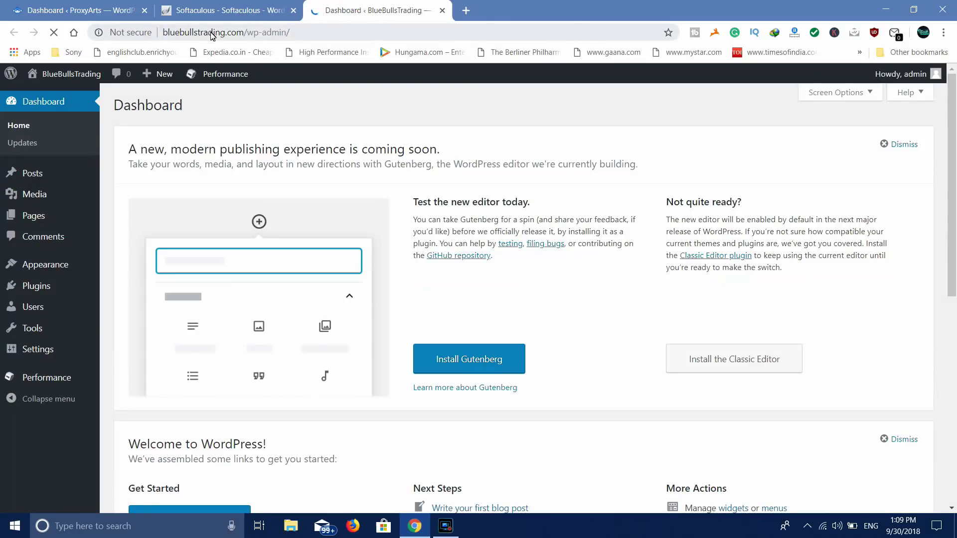
left_click(297, 35)
left_click(297, 35)
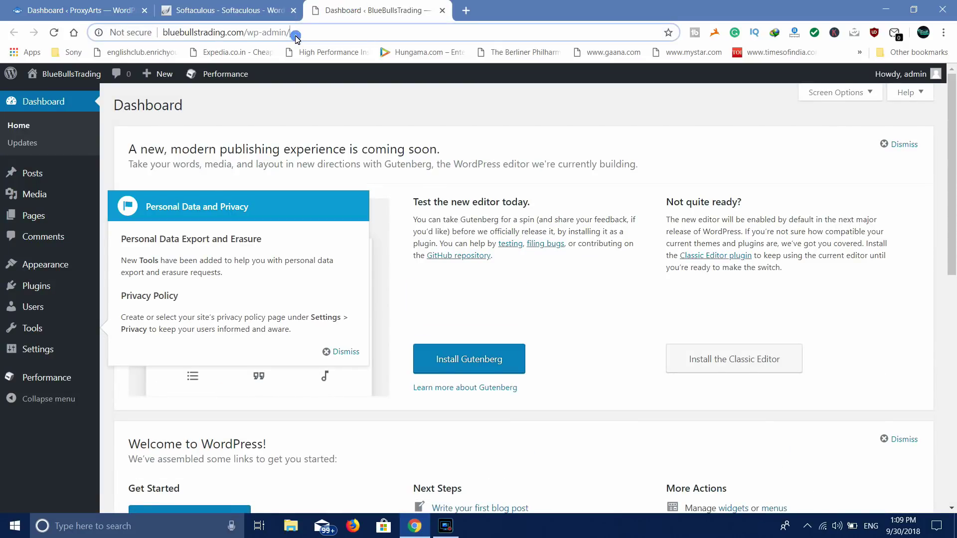
Step: Browse the live BlueBullsTrading site at bluebullstrading.com, then return to the Dashboard tab
left_click(466, 10)
type("blu")
key("Return")
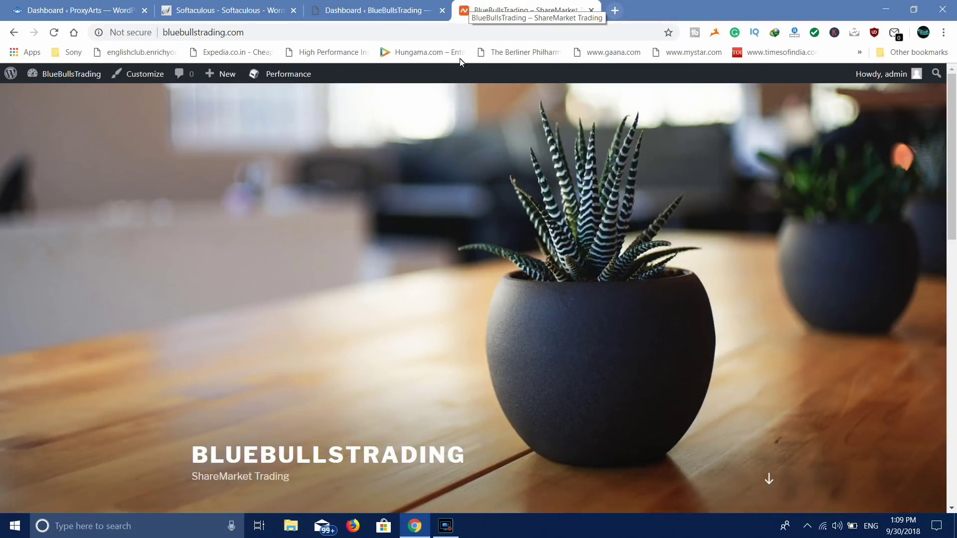
scroll(466, 286, "down", 15)
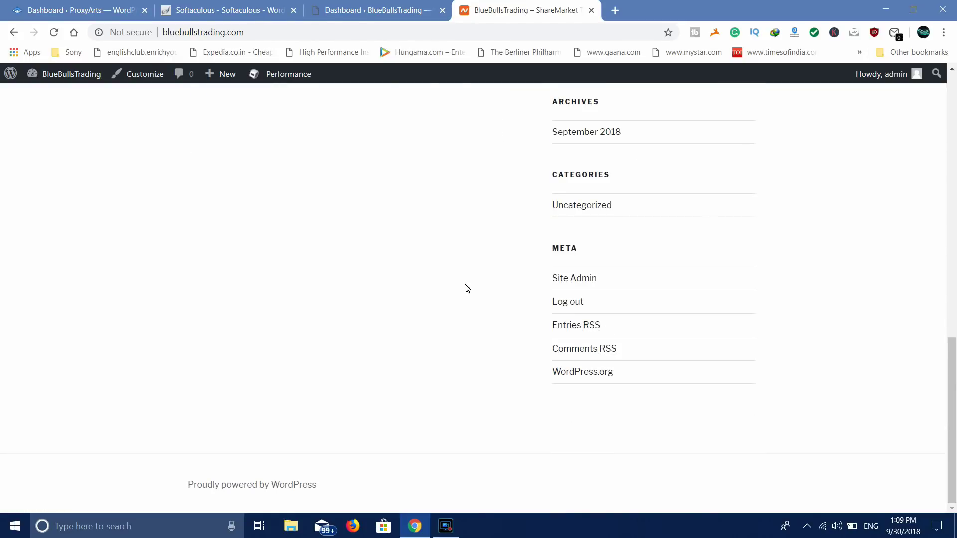
scroll(466, 288, "up", 15)
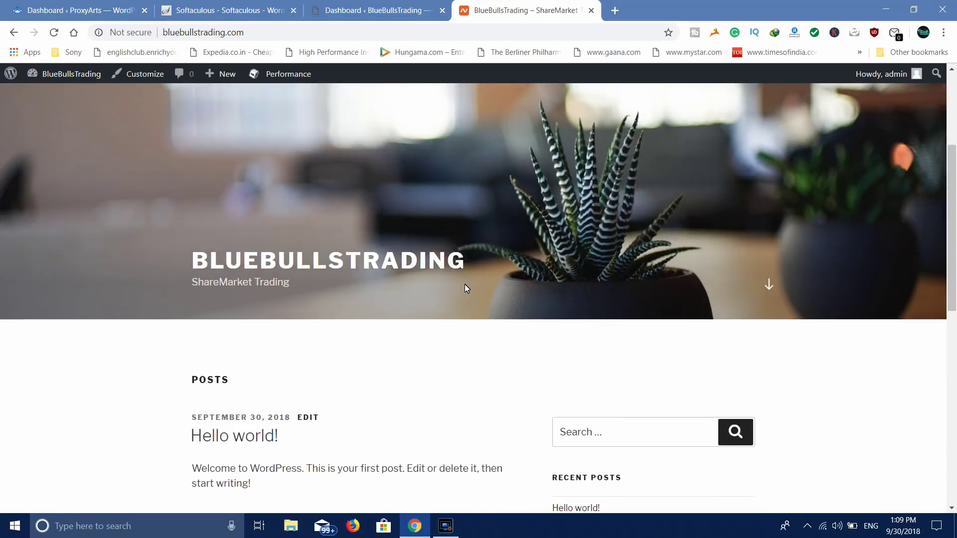
scroll(464, 285, "up", 3)
scroll(465, 285, "down", 15)
scroll(467, 288, "up", 15)
scroll(466, 288, "down", 15)
scroll(466, 288, "up", 15)
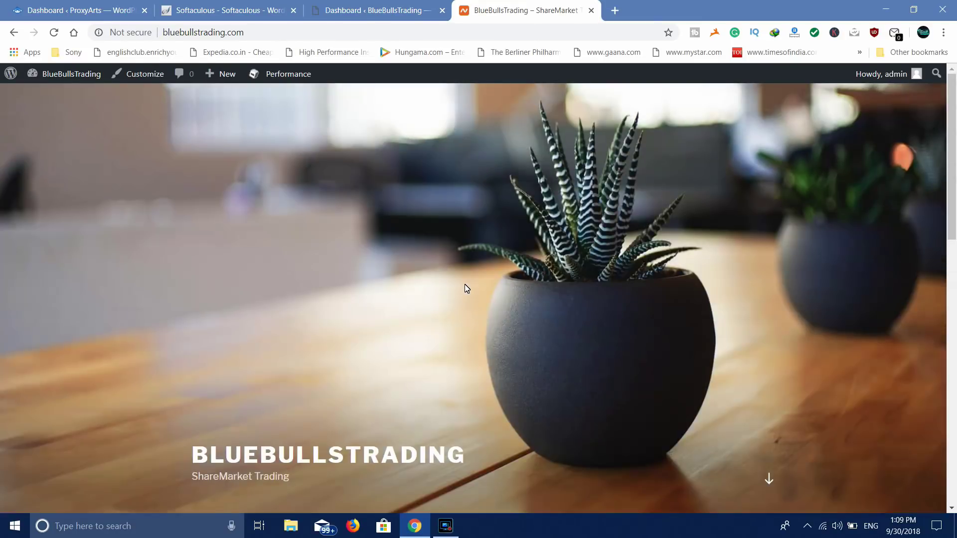
scroll(466, 288, "down", 15)
scroll(466, 288, "up", 15)
left_click(428, 10)
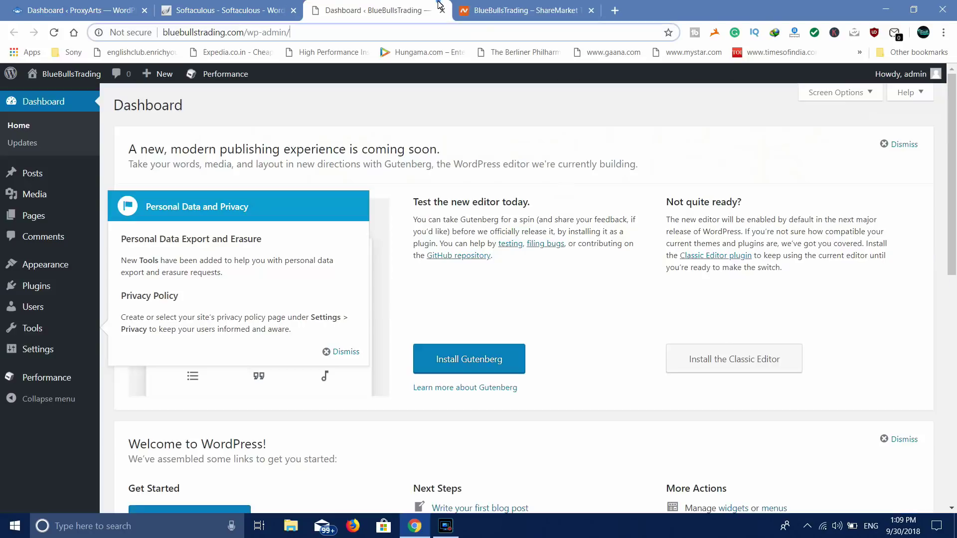